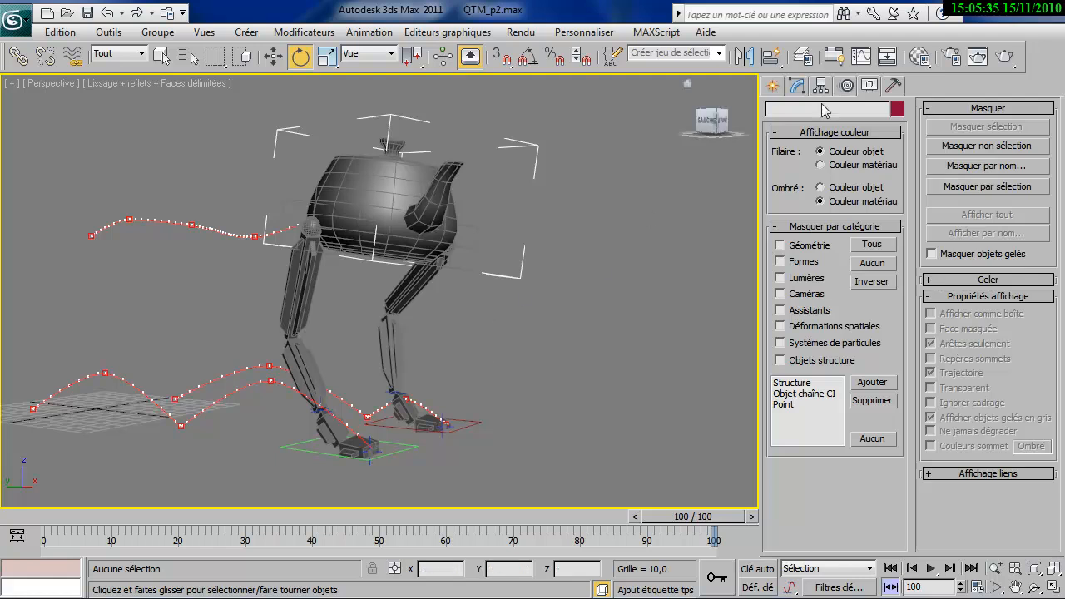
Step: Create a ground plane about 561 long and 594 wide beneath the walking teapot character
left_click(773, 85)
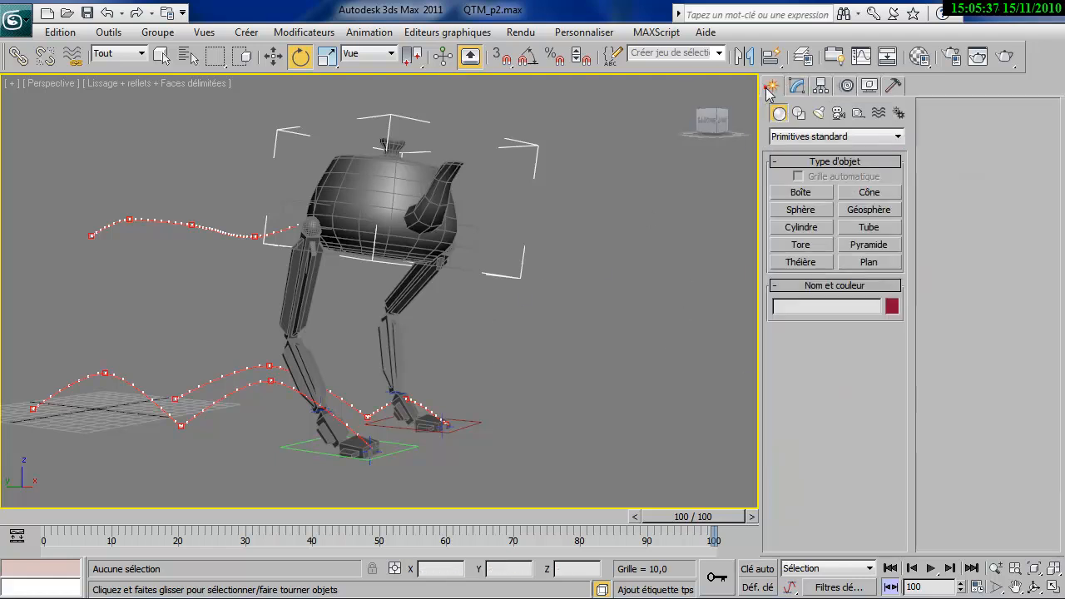
left_click(869, 261)
left_click_drag(246, 356, 391, 598)
middle_click_drag(571, 412, 570, 413)
scroll(428, 423, "down", 4)
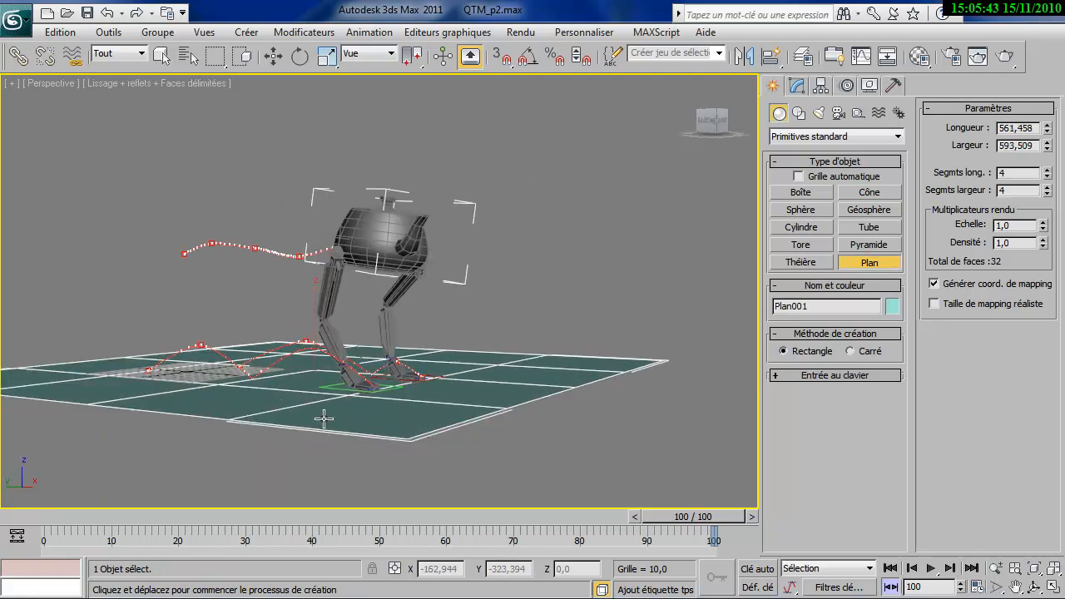
middle_click_drag(334, 397, 397, 436, "alt")
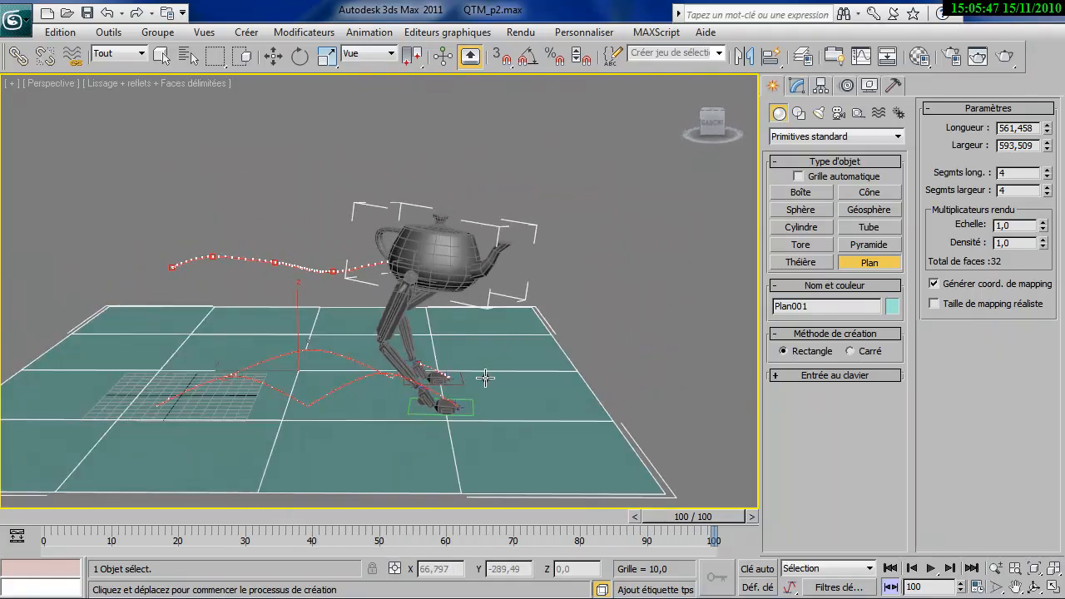
Step: Set the plane's length and width segments to 1 and its render scale multiplier to 5
left_click_drag(1050, 169, 1041, 286)
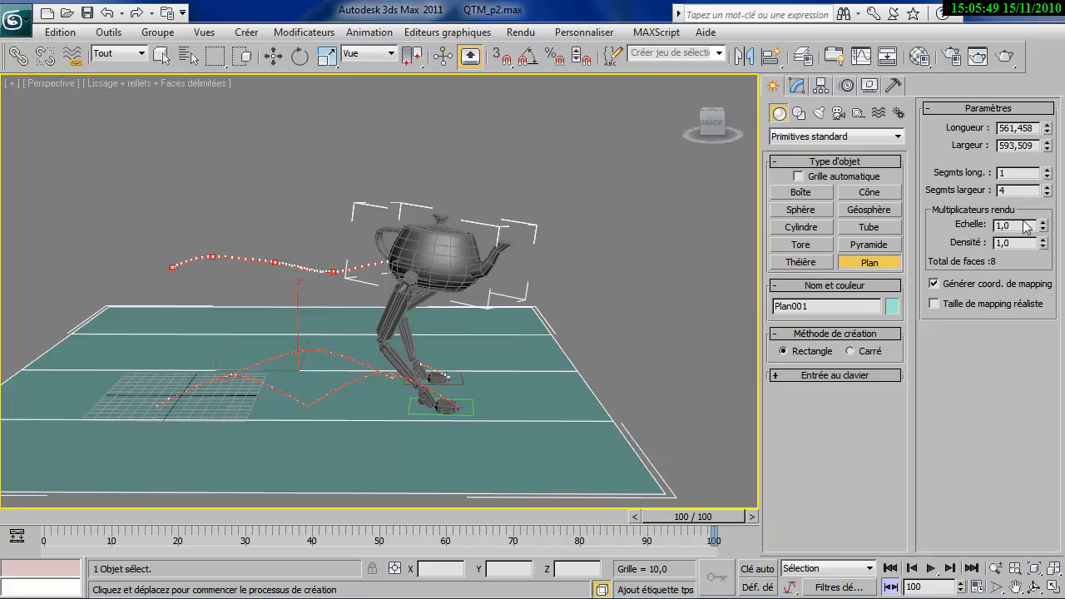
left_click_drag(1048, 185, 1051, 328)
middle_click_drag(666, 400, 628, 315, "alt")
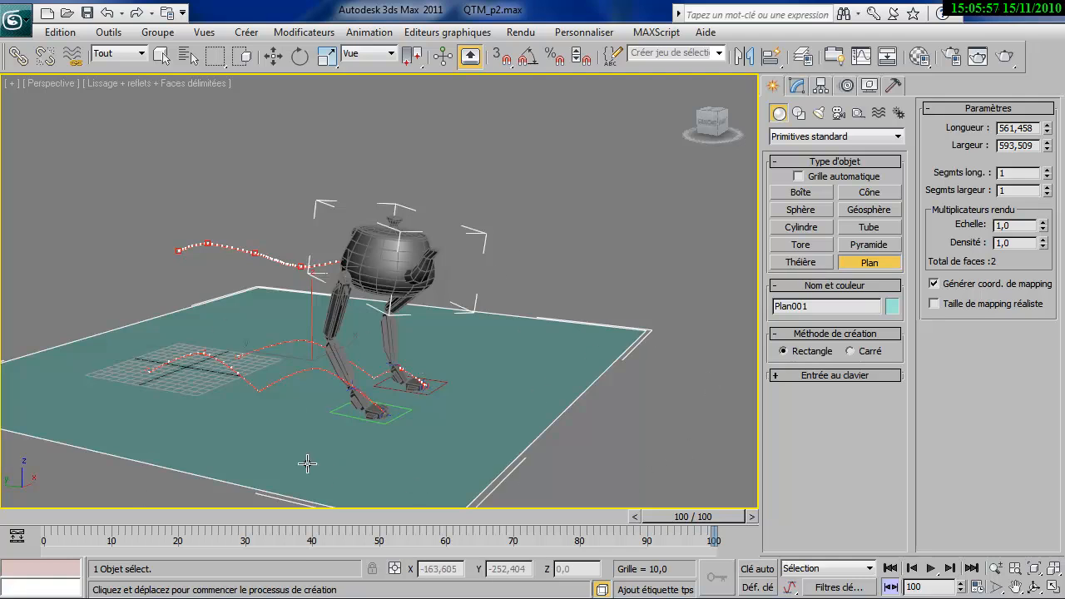
double_click(1016, 223)
type("5")
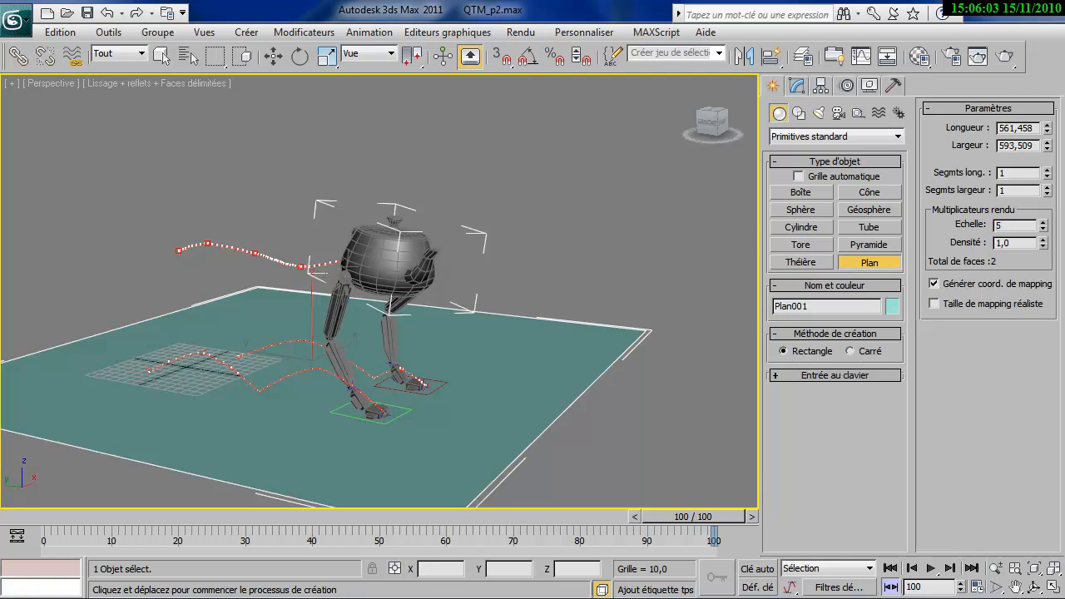
key("Return")
Step: Reframe the character in the perspective view and run a test render, returning to the viewport when finished
middle_click_drag(471, 214, 644, 130)
left_click(979, 56)
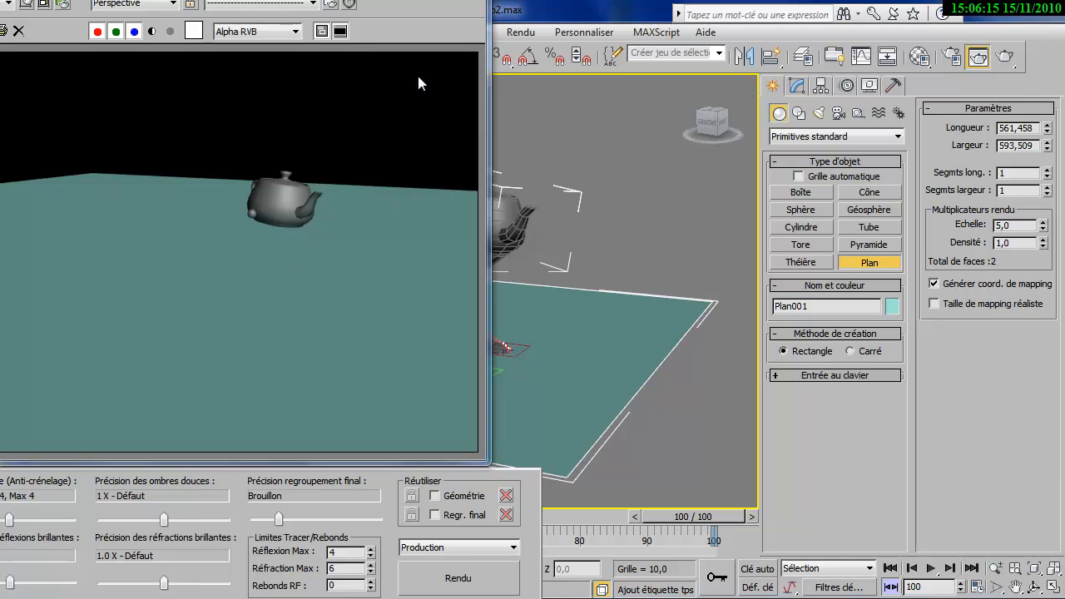
left_click(635, 209)
left_click(614, 231)
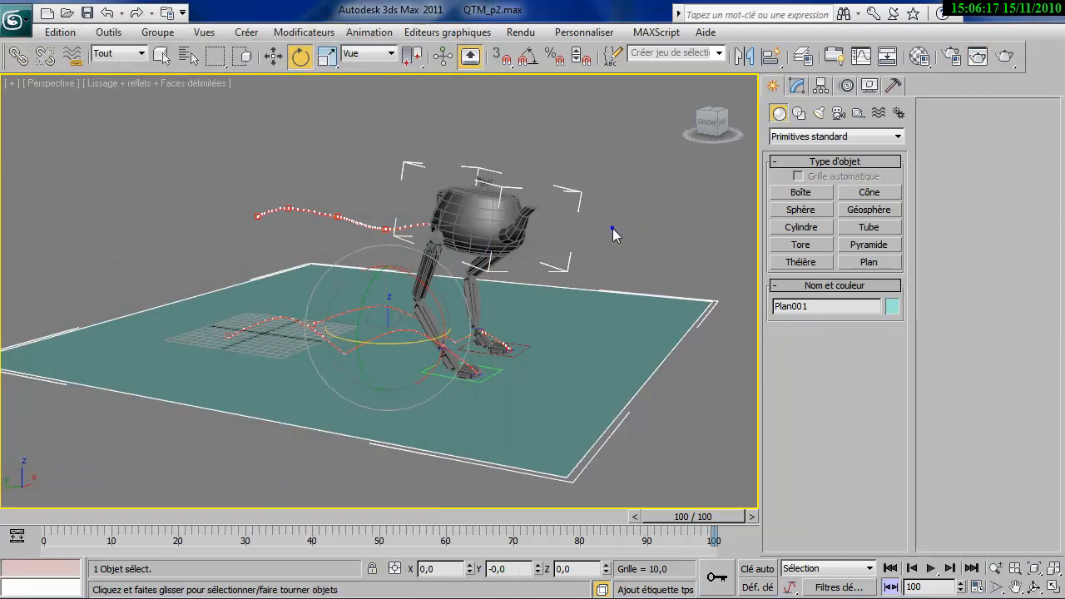
Step: Examine the render control options in the object properties of the near leg's upper bone
scroll(609, 240, "up", 3)
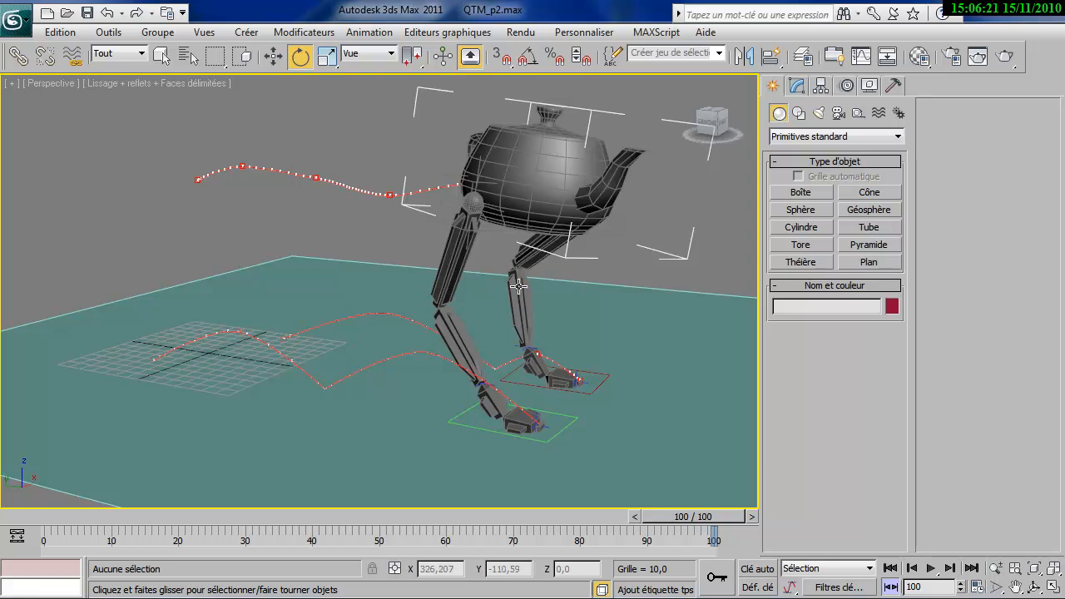
left_click(456, 243)
right_click(456, 244)
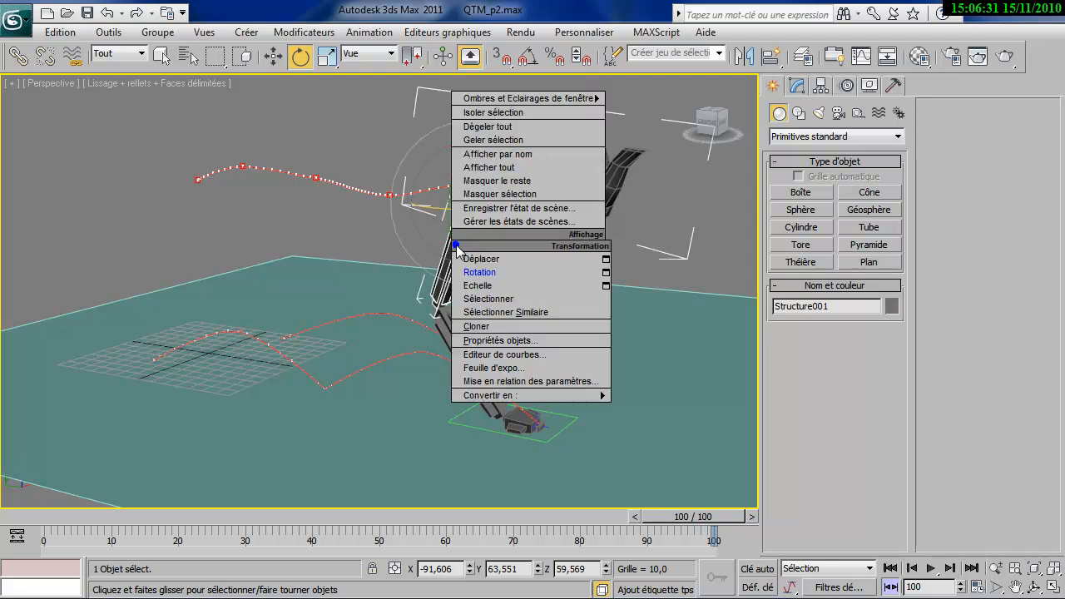
left_click(512, 329)
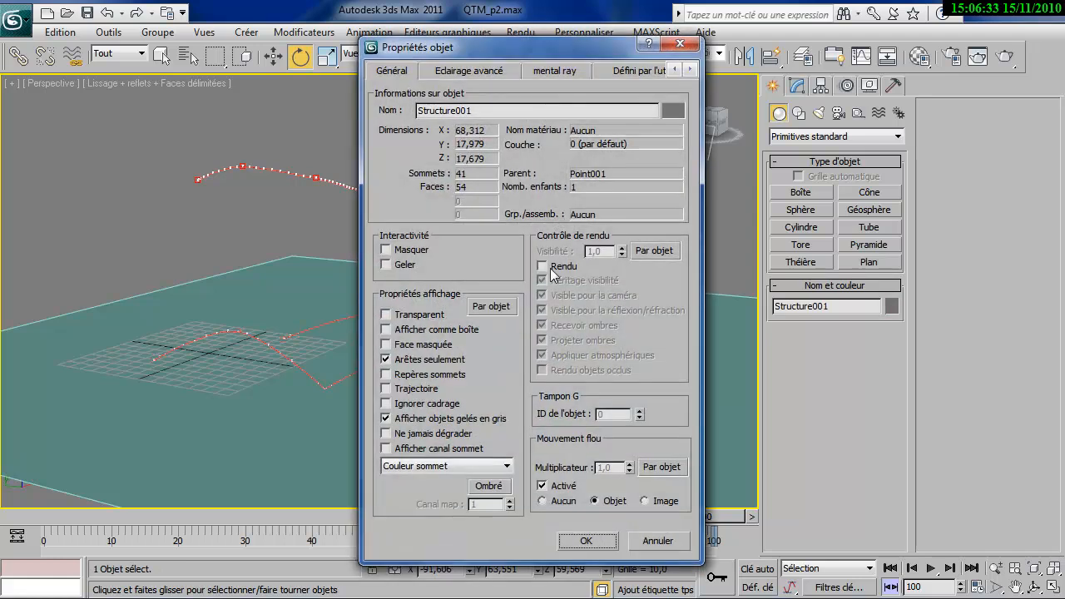
left_click(680, 541)
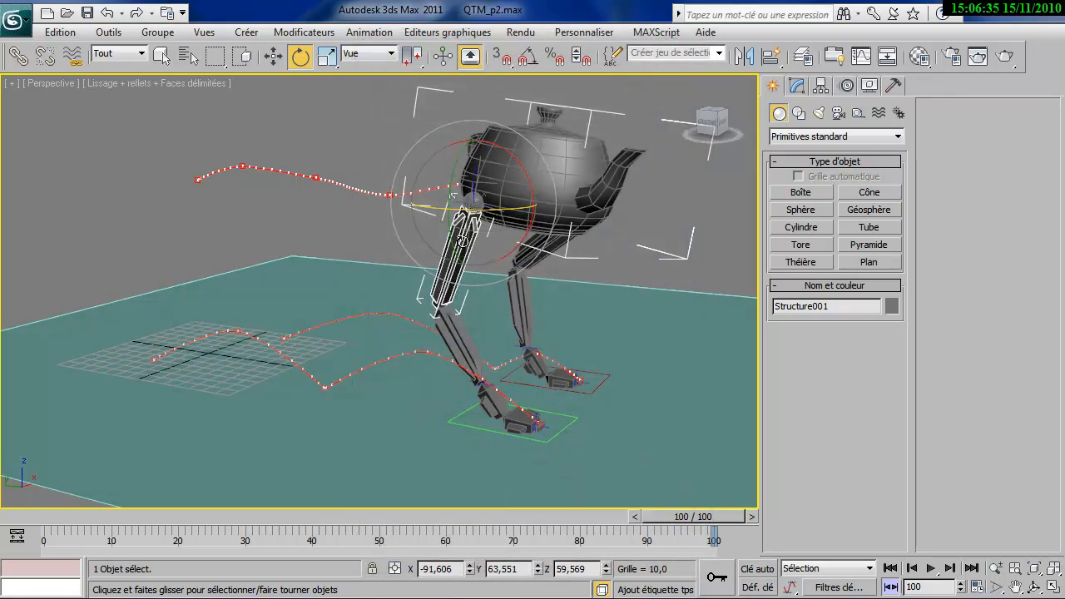
Step: Select the near leg's whole bone chain and make it renderable in its object properties
double_click(462, 243)
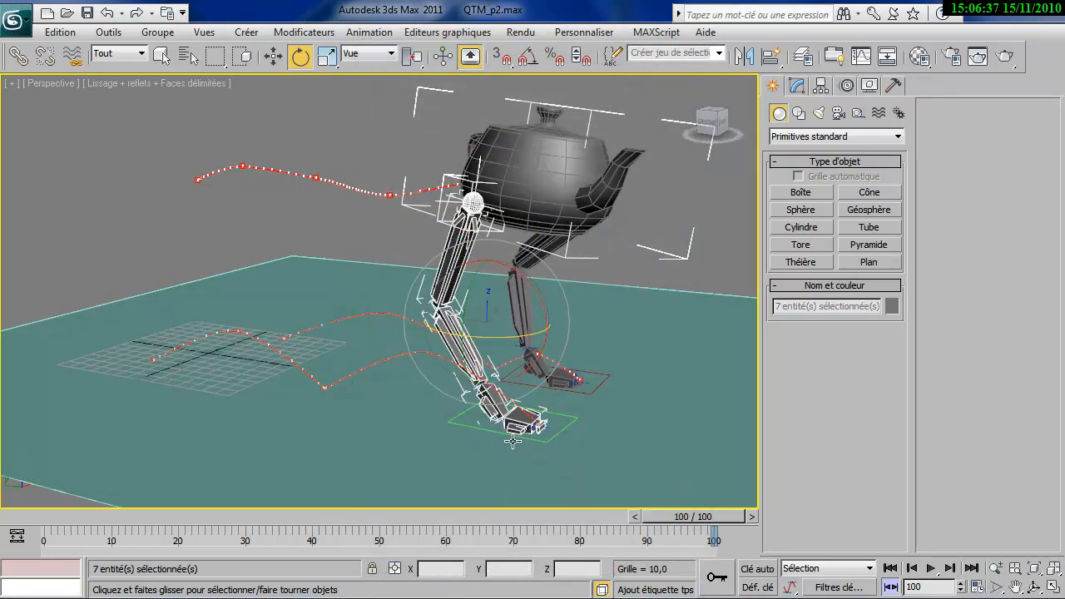
left_click(349, 230)
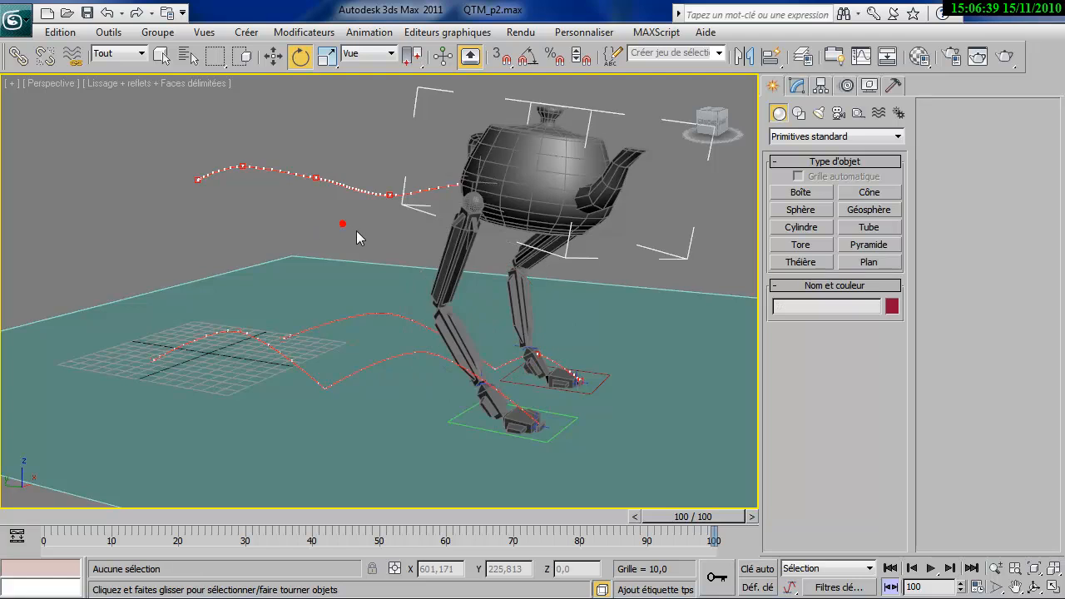
double_click(449, 247)
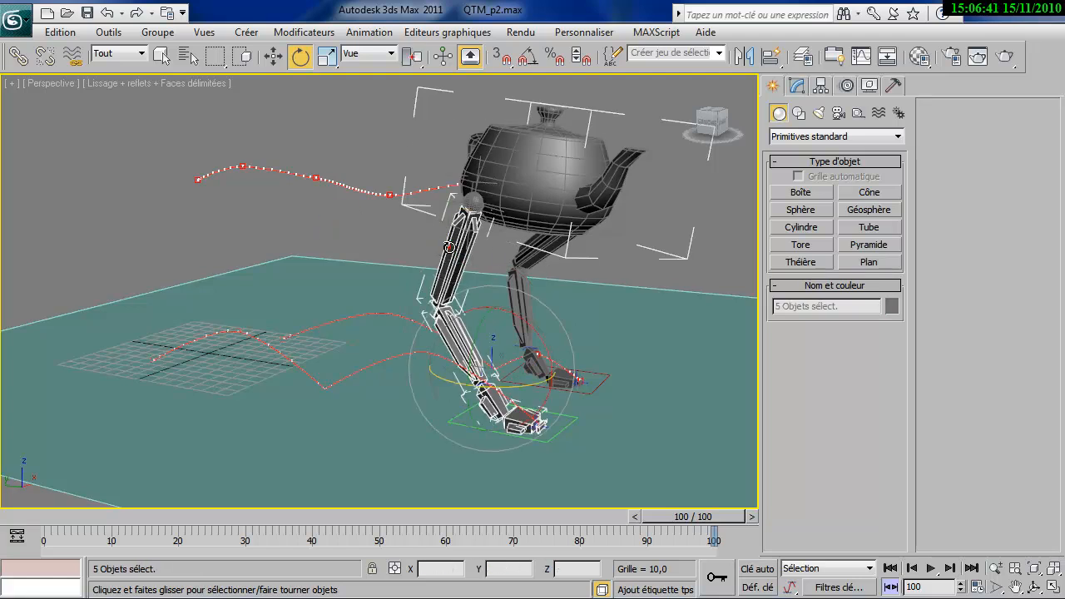
right_click(449, 247)
right_click(179, 209)
right_click(169, 266)
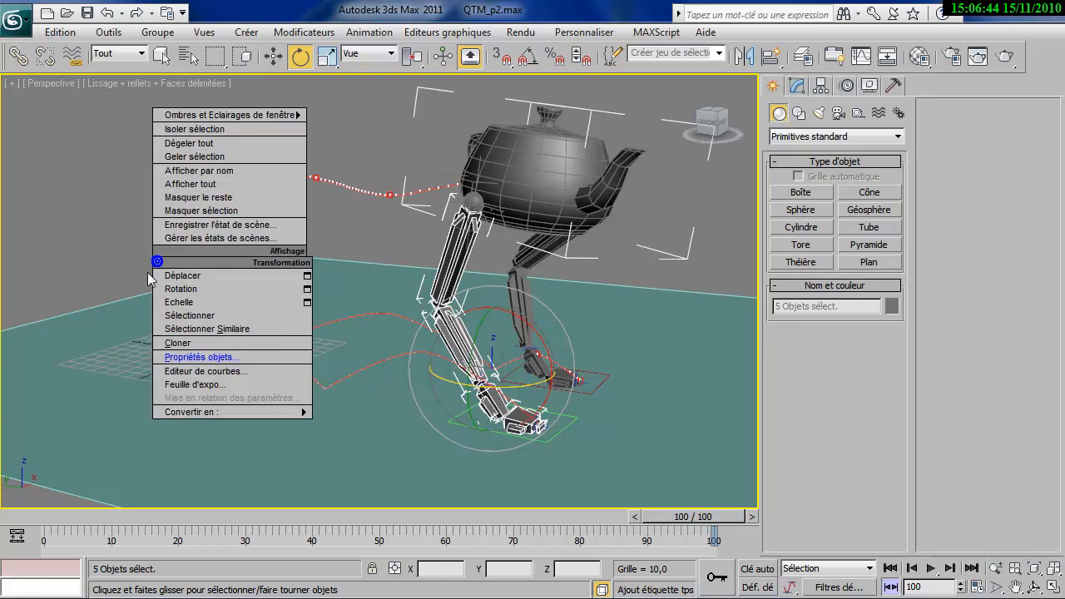
left_click(223, 359)
left_click(562, 268)
left_click(587, 541)
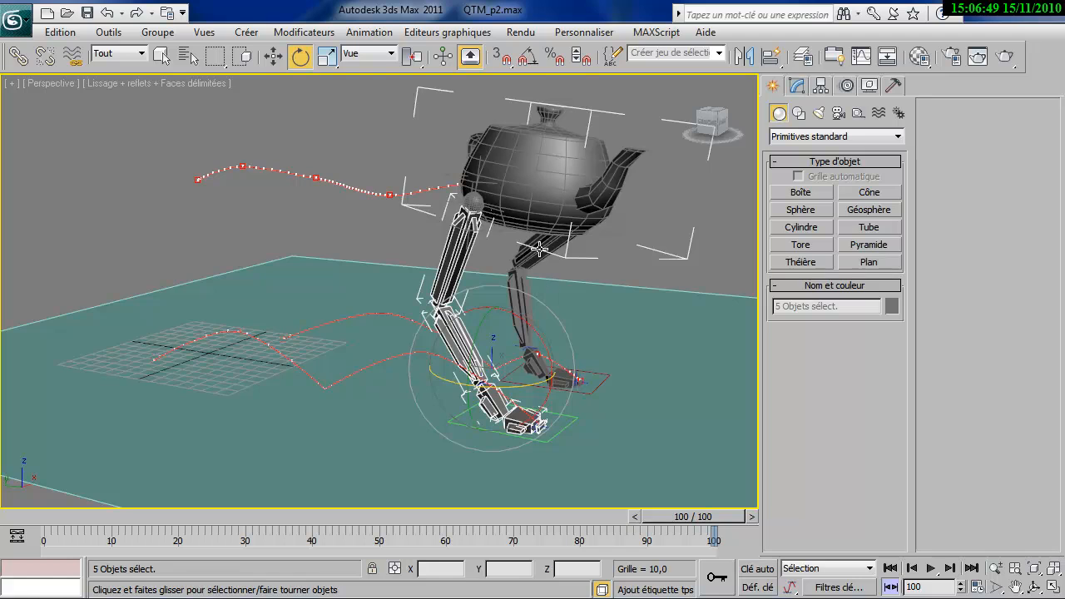
Step: Select the far leg's bone chain and make it renderable in its object properties
left_click(539, 248)
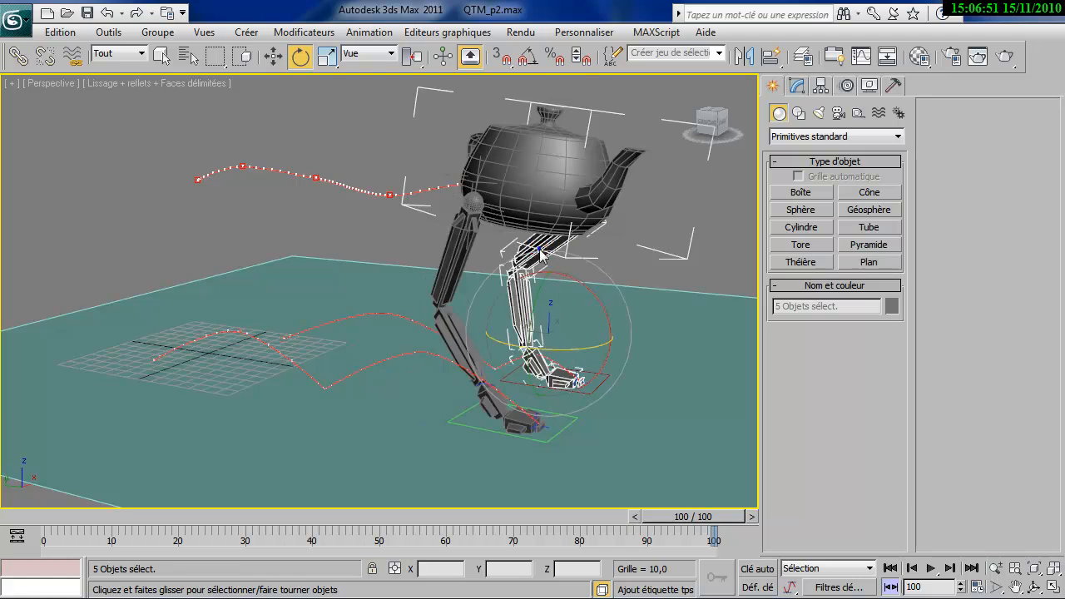
right_click(540, 251)
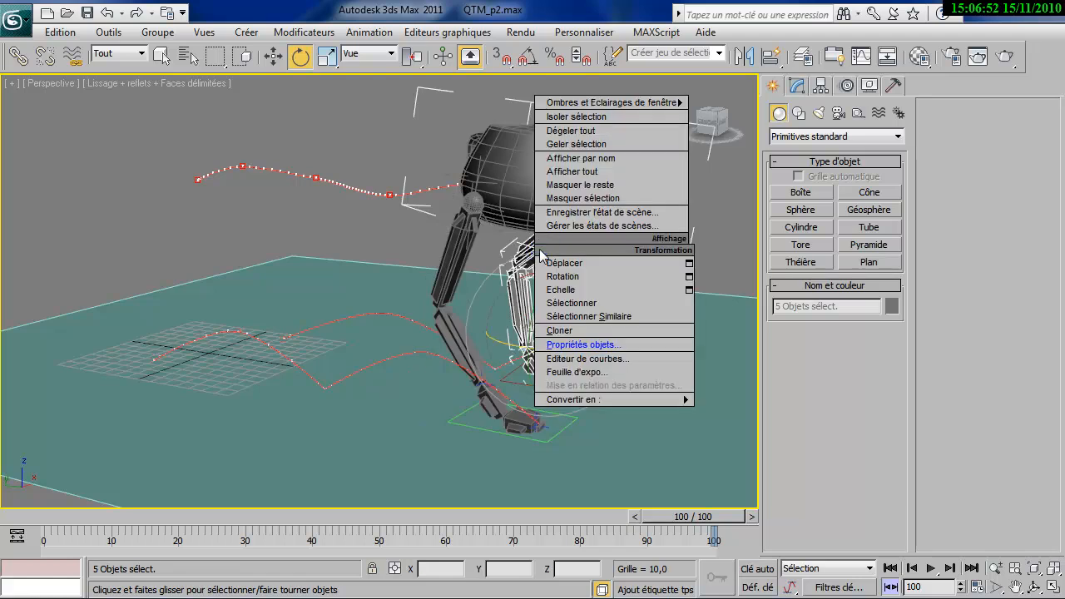
left_click(576, 345)
left_click(543, 266)
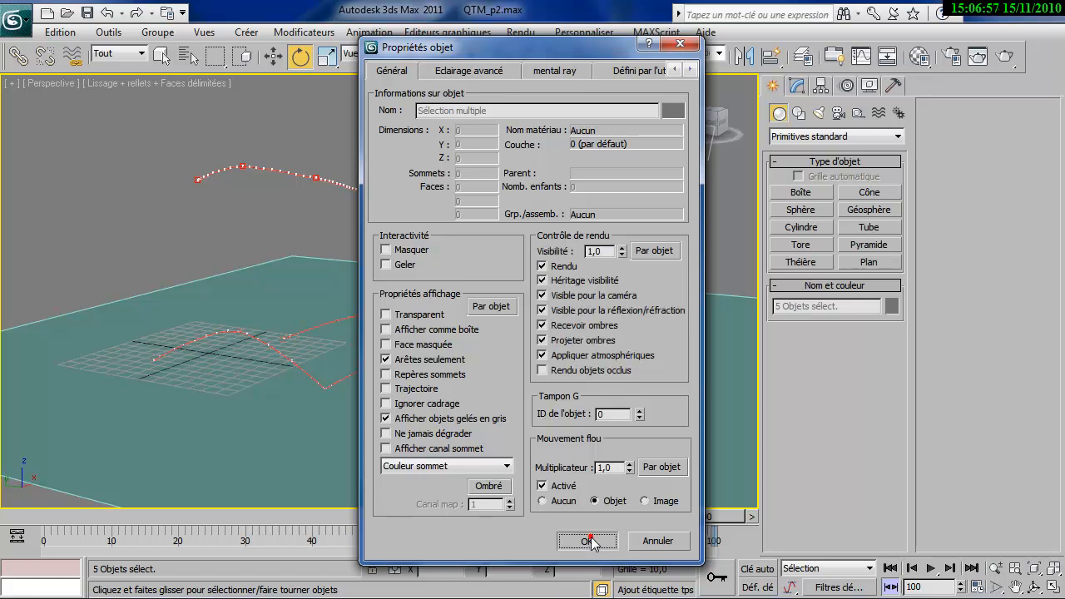
left_click(589, 541)
Step: Render the perspective view again to check the teapot's legs and reposition the render window
left_click(682, 311)
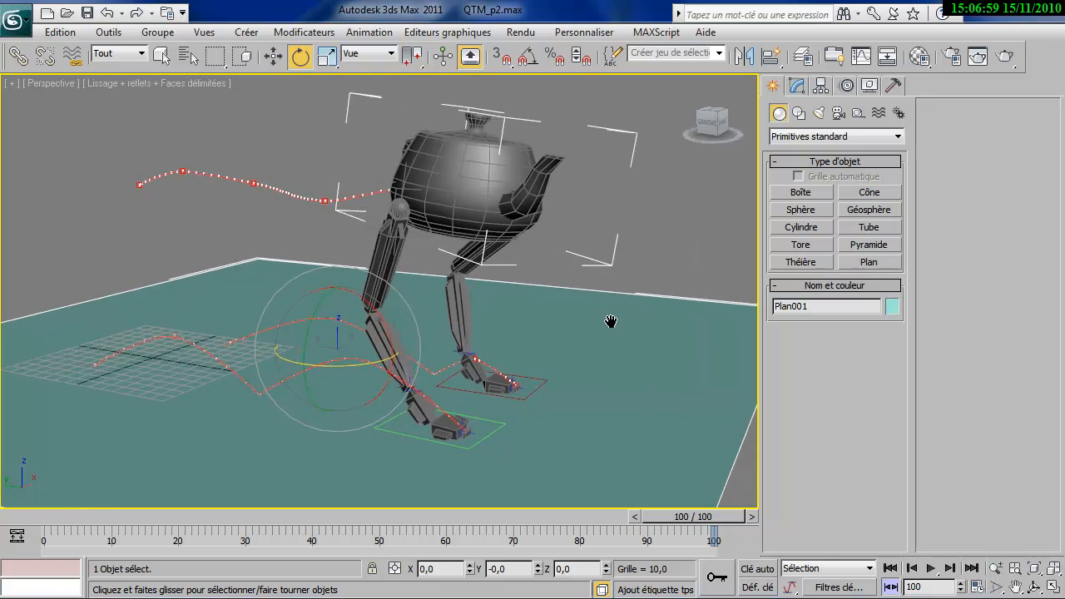
left_click(1006, 58)
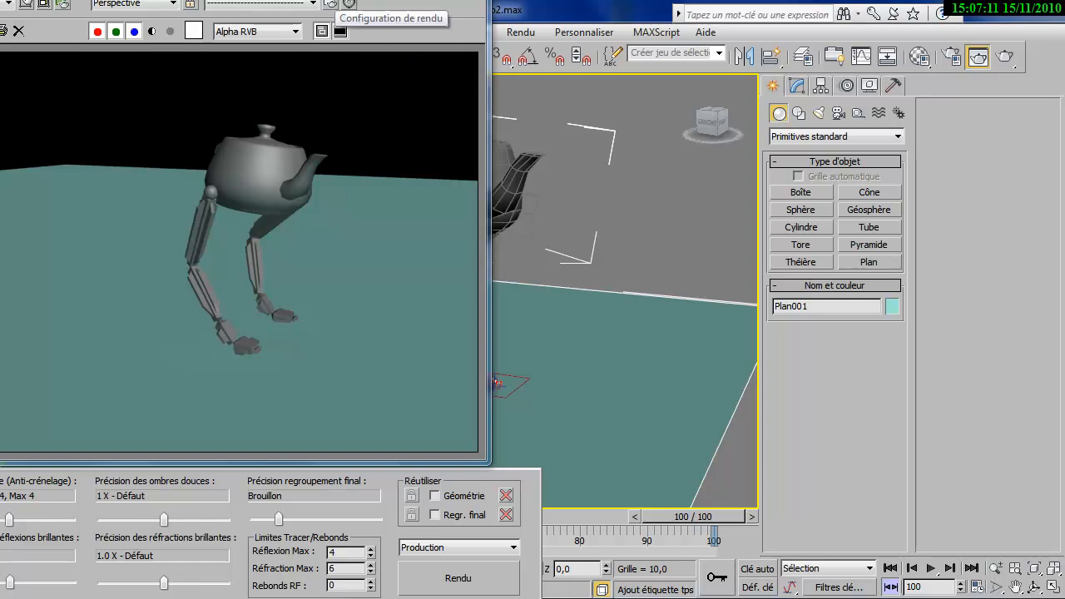
left_click_drag(327, 0, 326, 40)
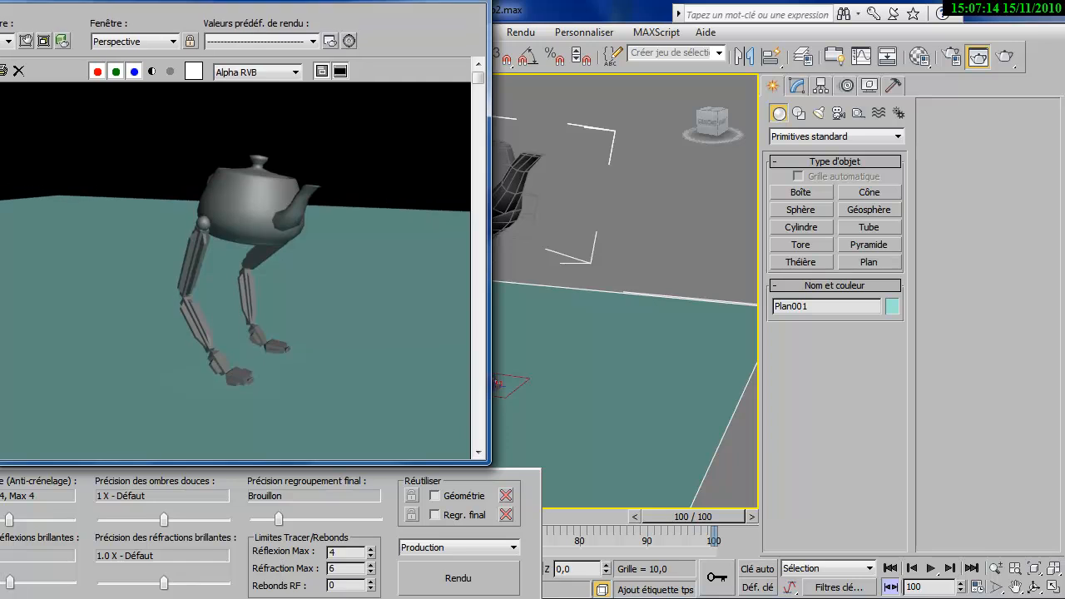
Step: Set the render output height to 360 pixels in the render setup and render the view
left_click(329, 45)
left_click_drag(183, 1, 753, 41)
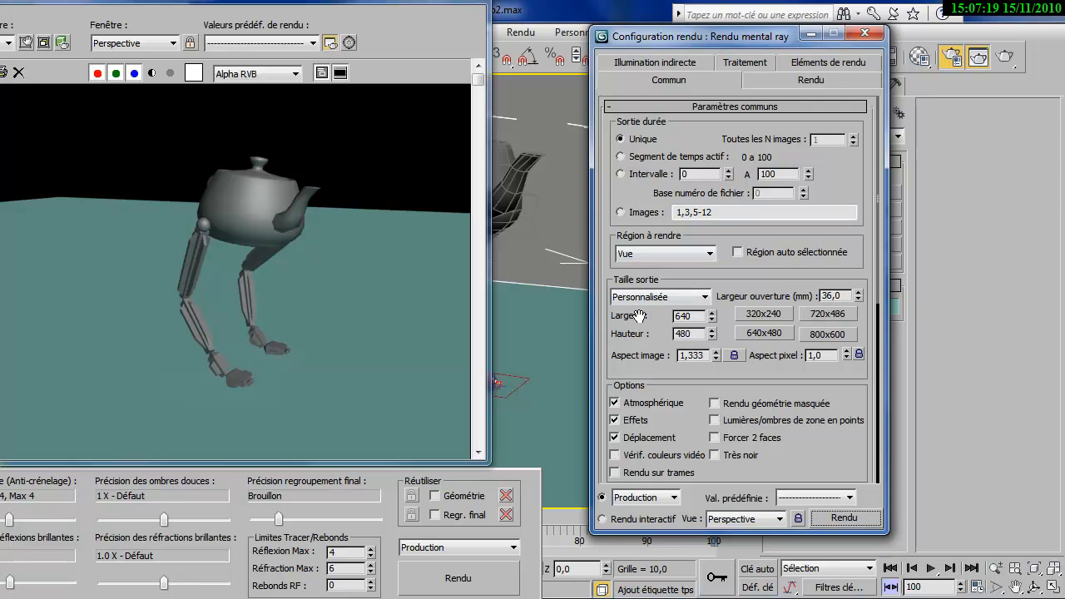
double_click(684, 334)
type("360")
key("Return")
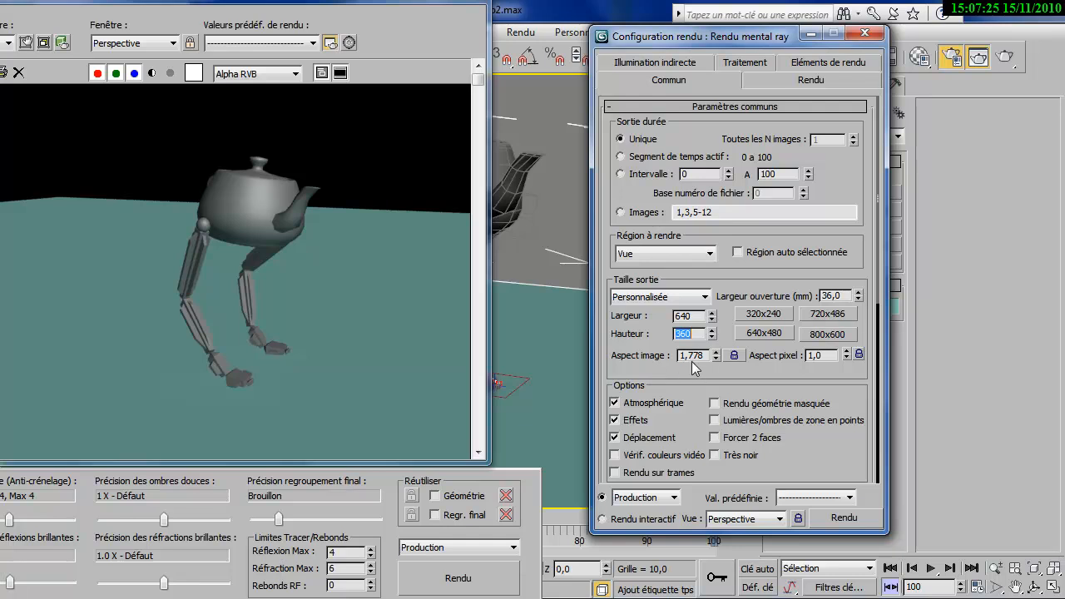
left_click(835, 517)
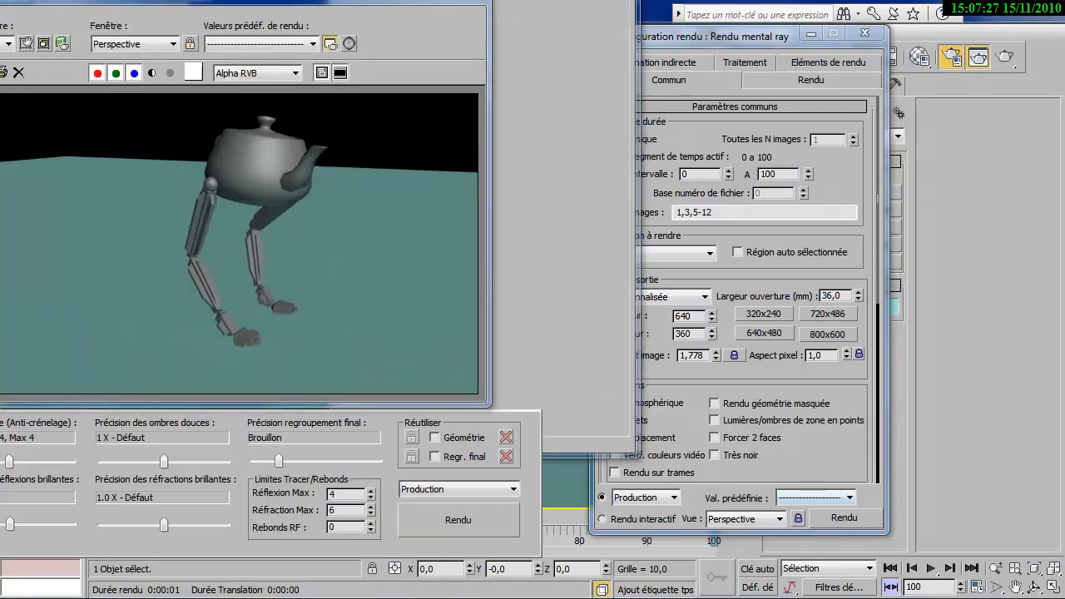
Step: Change the environment background colour to pure white, and close the environment and render setup dialogs
left_click_drag(314, 14, 338, 24)
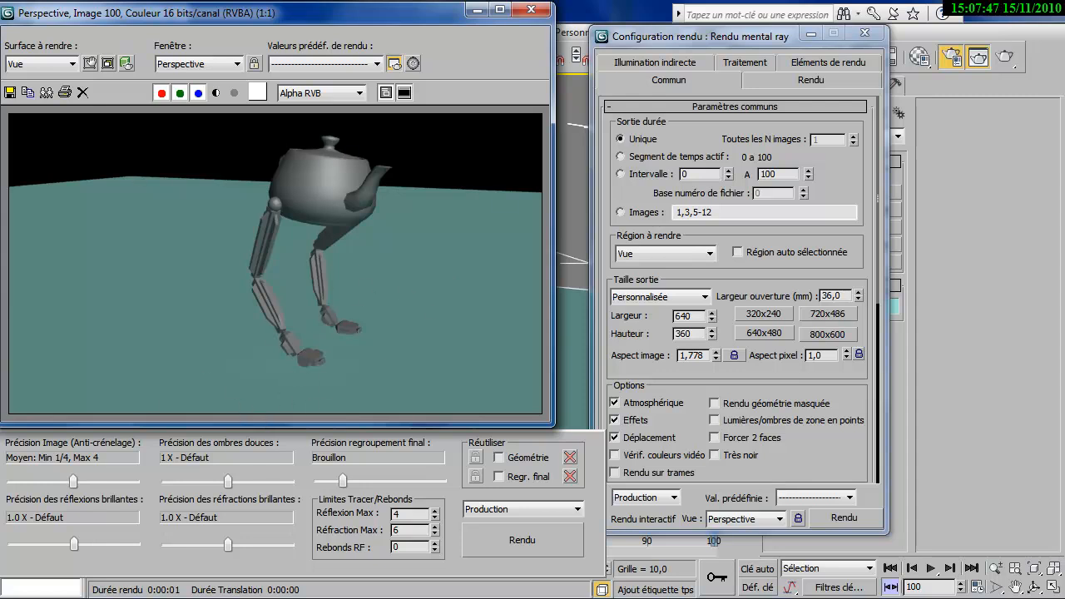
left_click(414, 64)
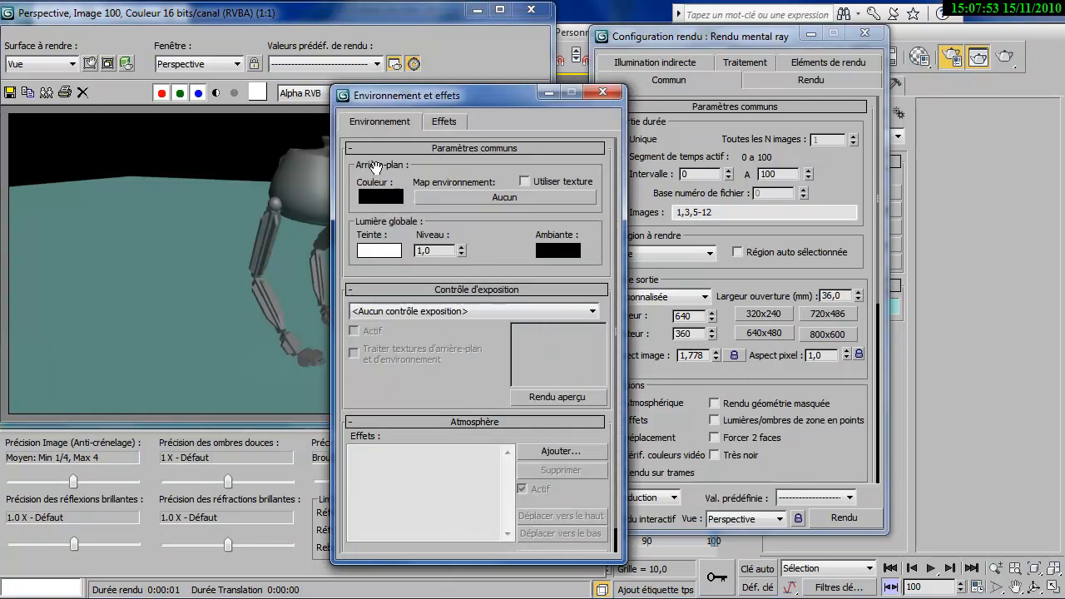
left_click(374, 199)
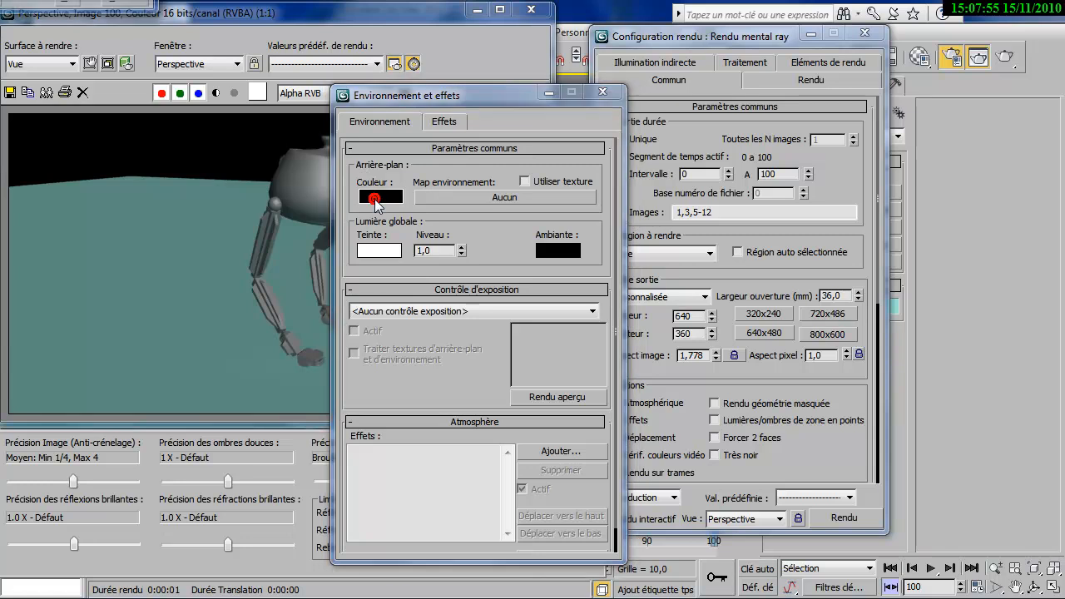
left_click_drag(38, 0, 277, 26)
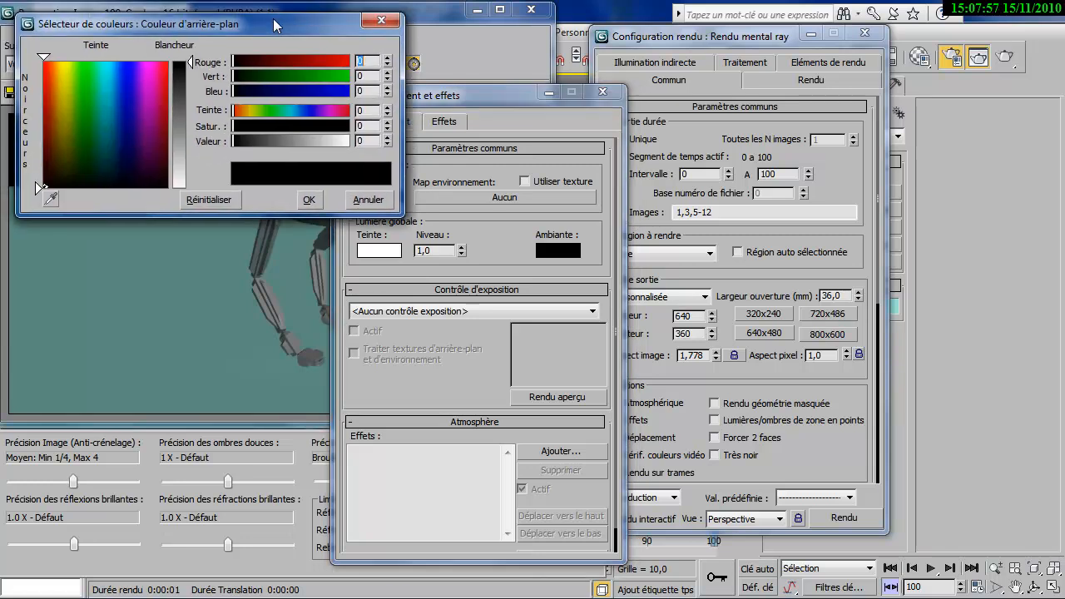
left_click_drag(180, 166, 180, 62)
left_click(309, 199)
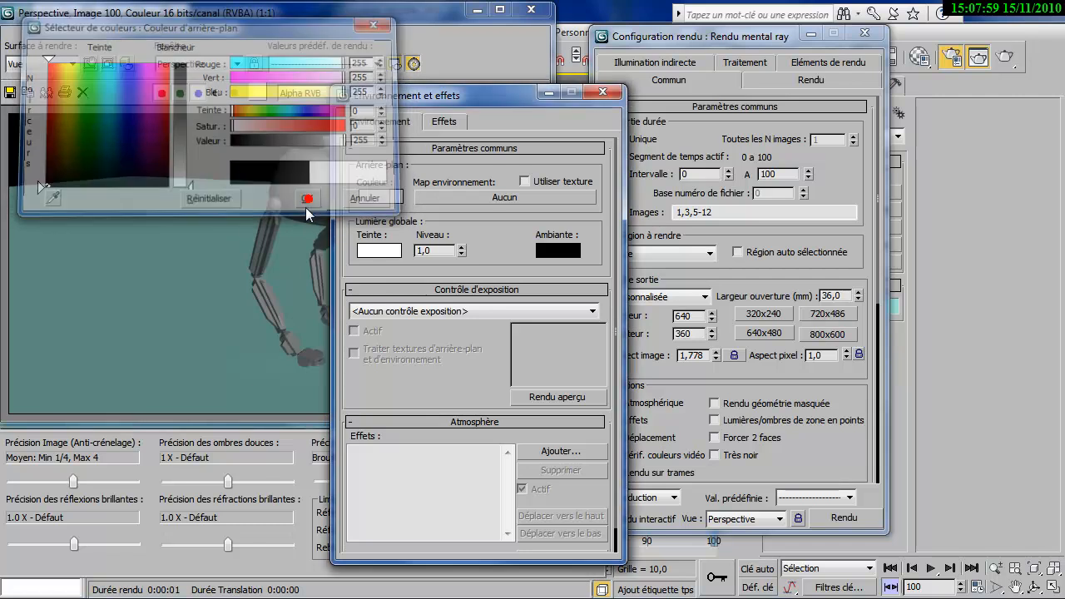
left_click(605, 91)
left_click(864, 32)
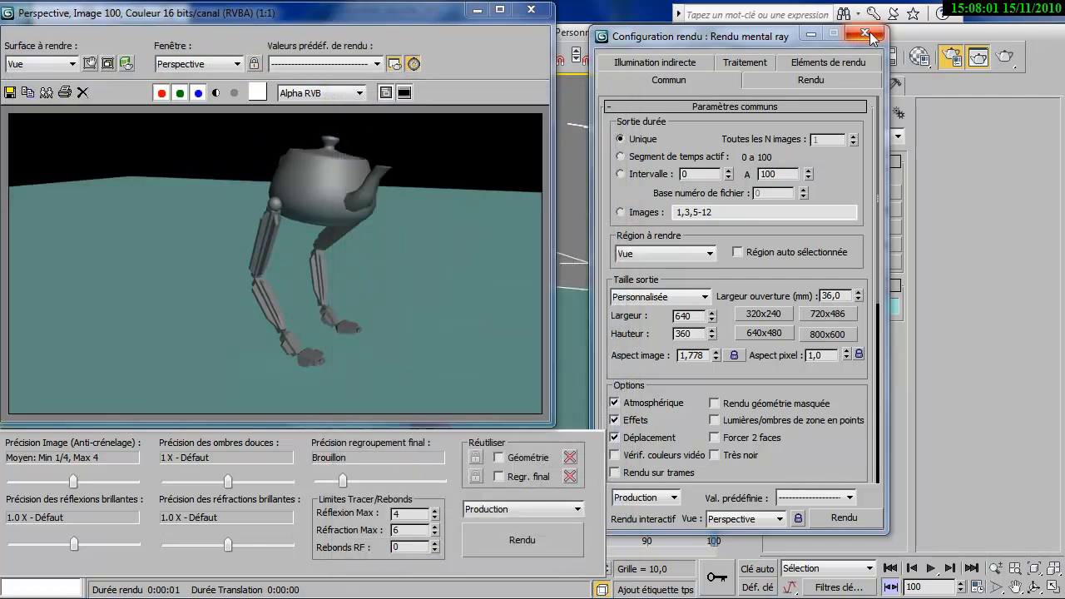
Step: Open the material editor and change the first material, 01 - Default, from Arch & Design to the mental ray type
left_click(920, 57)
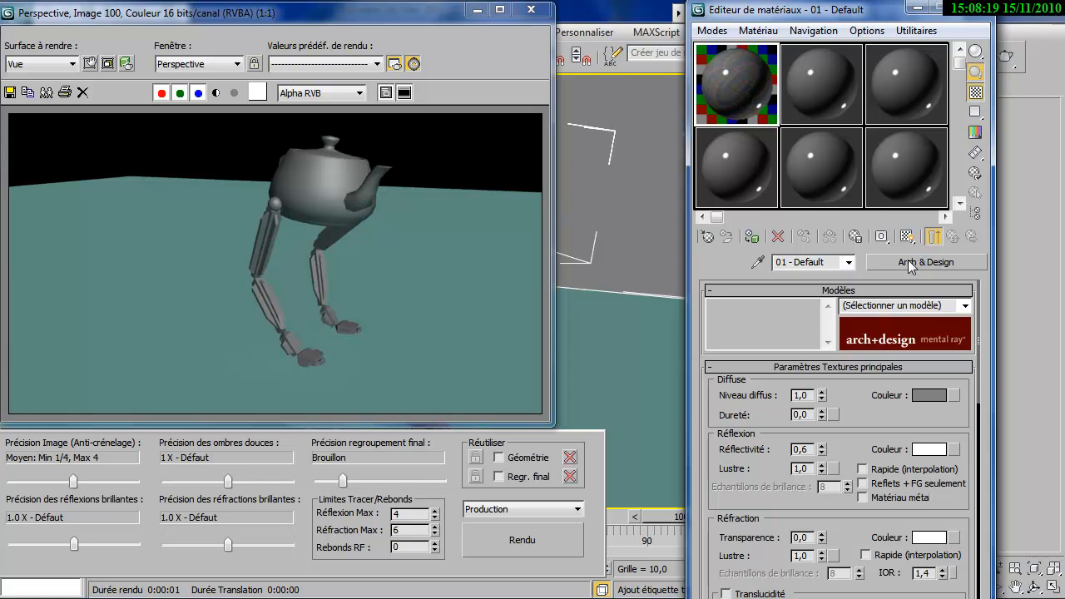
left_click(948, 262)
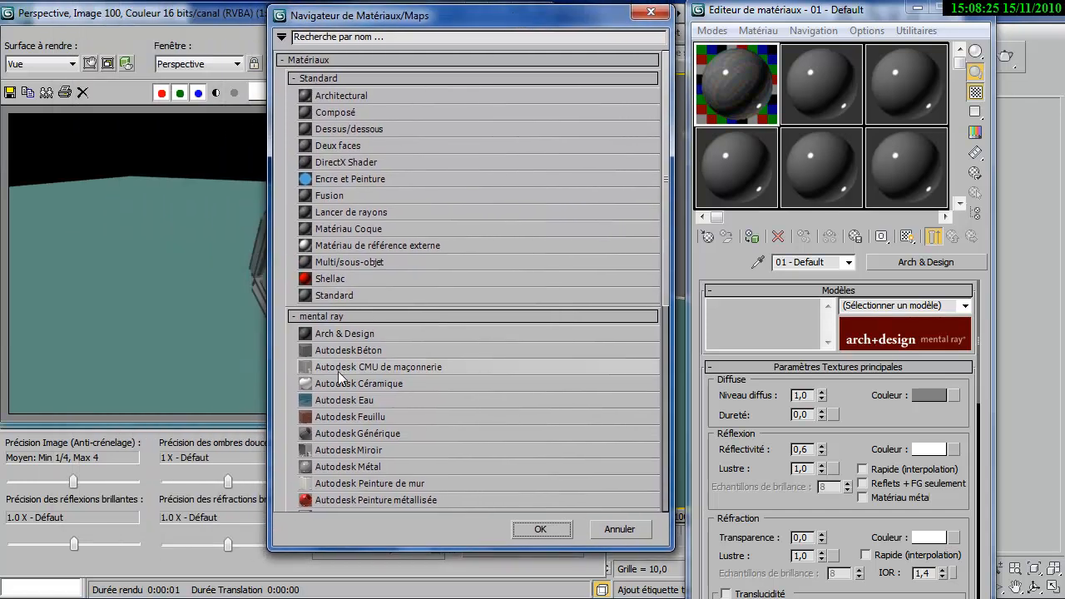
scroll(381, 405, "down", 2)
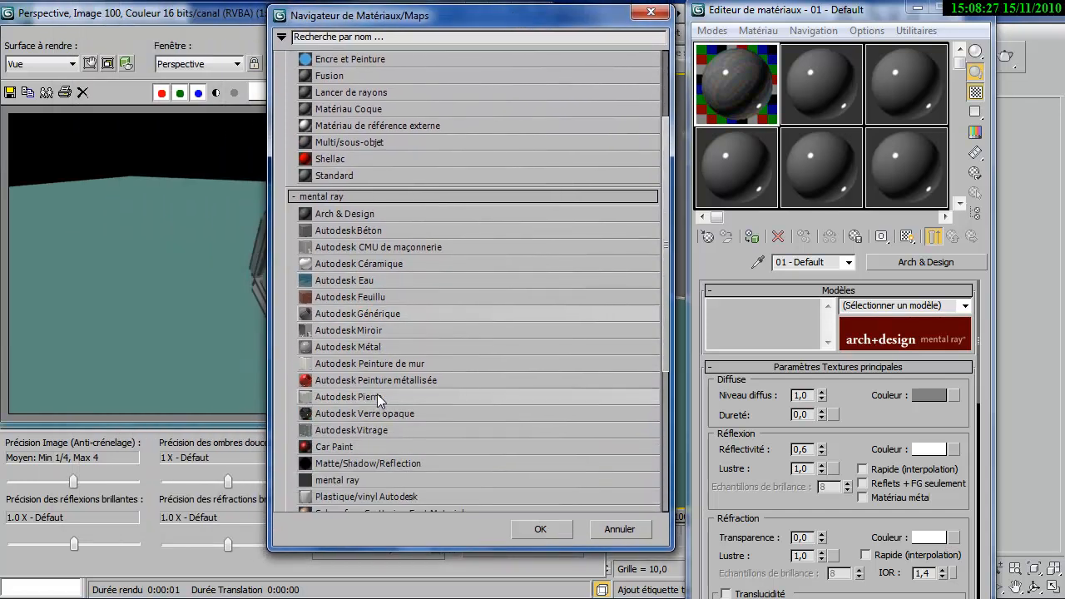
double_click(338, 480)
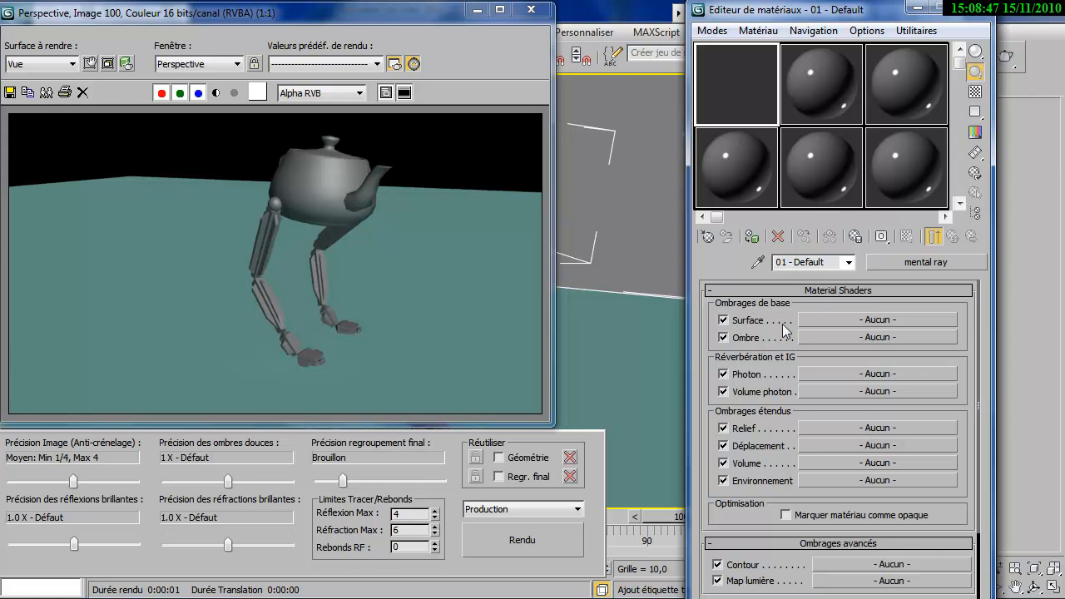
Step: Assign the mental ray Ambient/Reflective Occlusion map to the material's enabled Surface shader
left_click(724, 321)
left_click(837, 318)
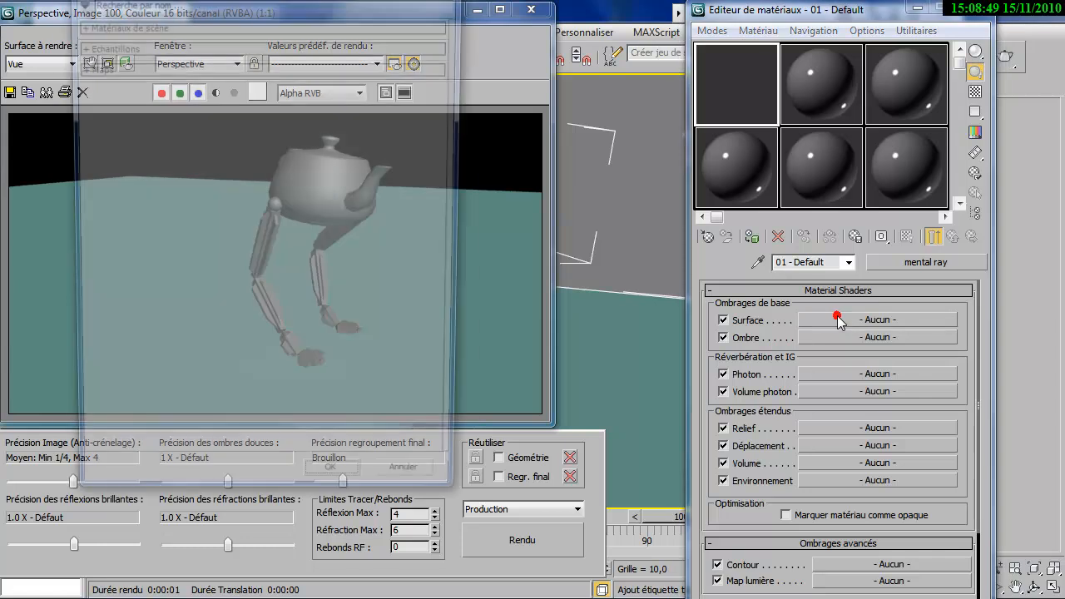
left_click(88, 67)
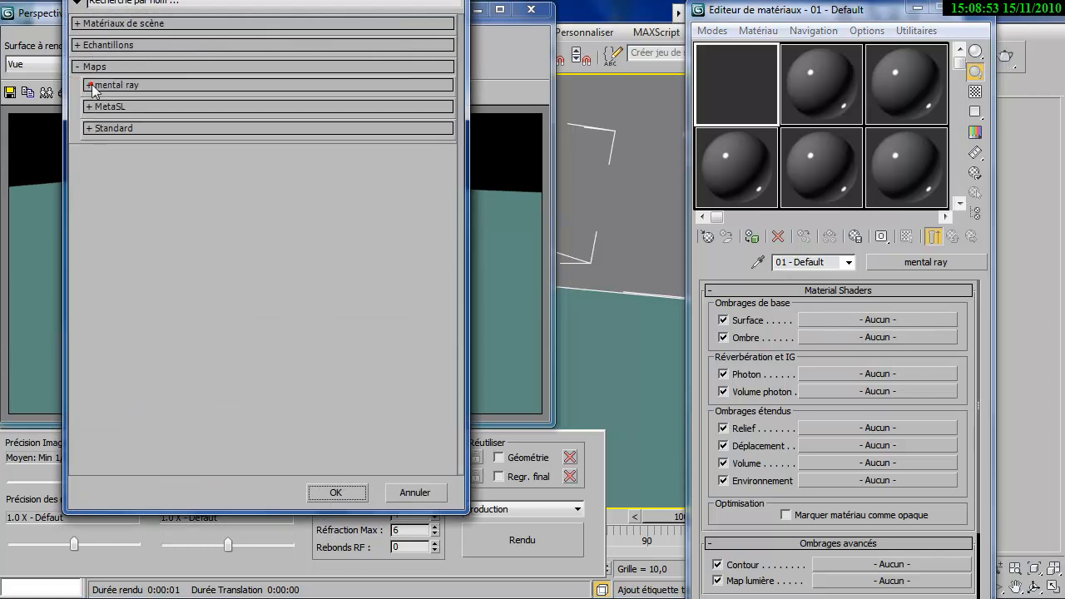
left_click(92, 86)
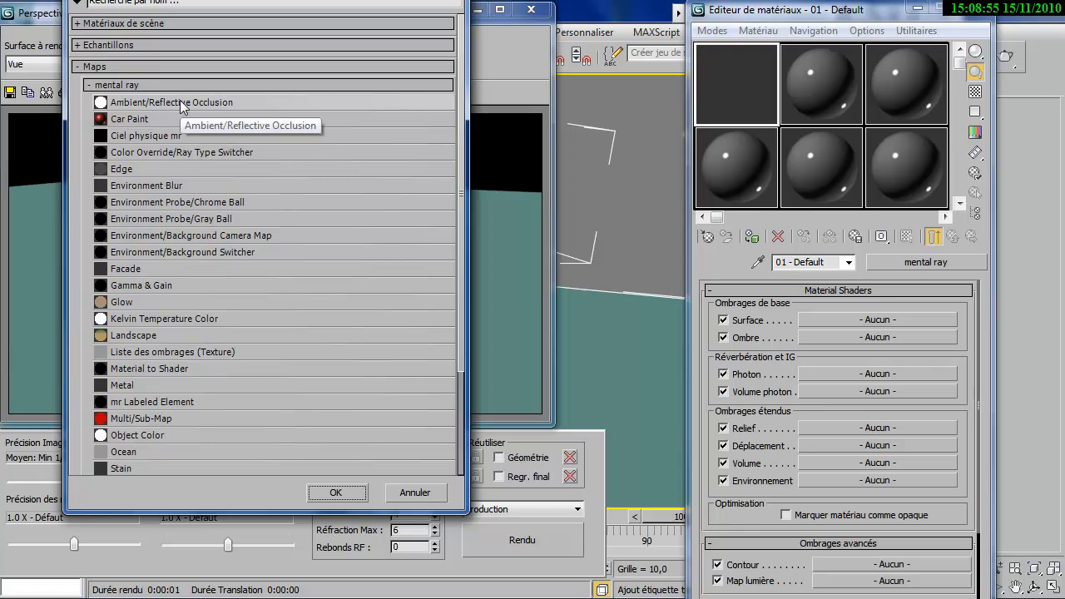
double_click(182, 103)
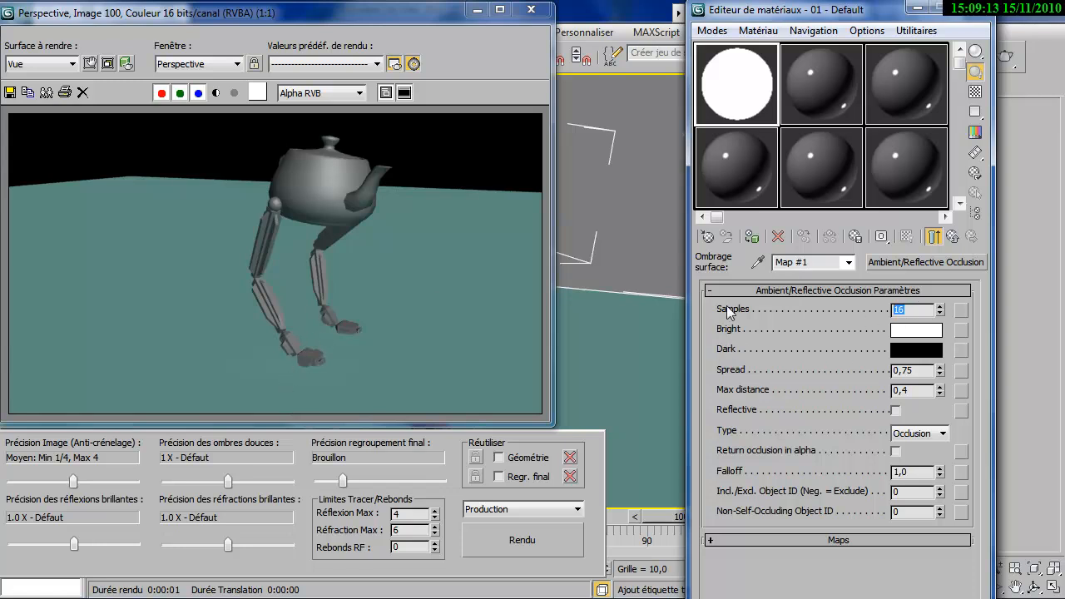
Step: Set the occlusion map's Samples to 64 and its Max distance to 150
type("64")
left_click_drag(918, 390, 875, 390)
type("150")
Step: Apply the occlusion material to the ground plane, render the perspective view to check it, and close the render window
left_click_drag(751, 95, 618, 322)
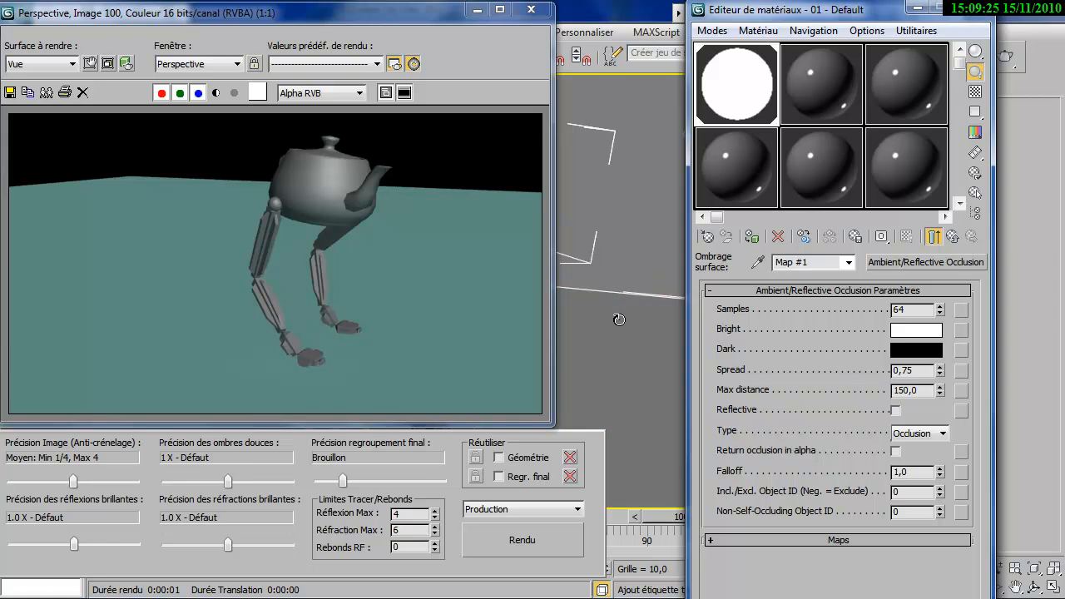
left_click(547, 538)
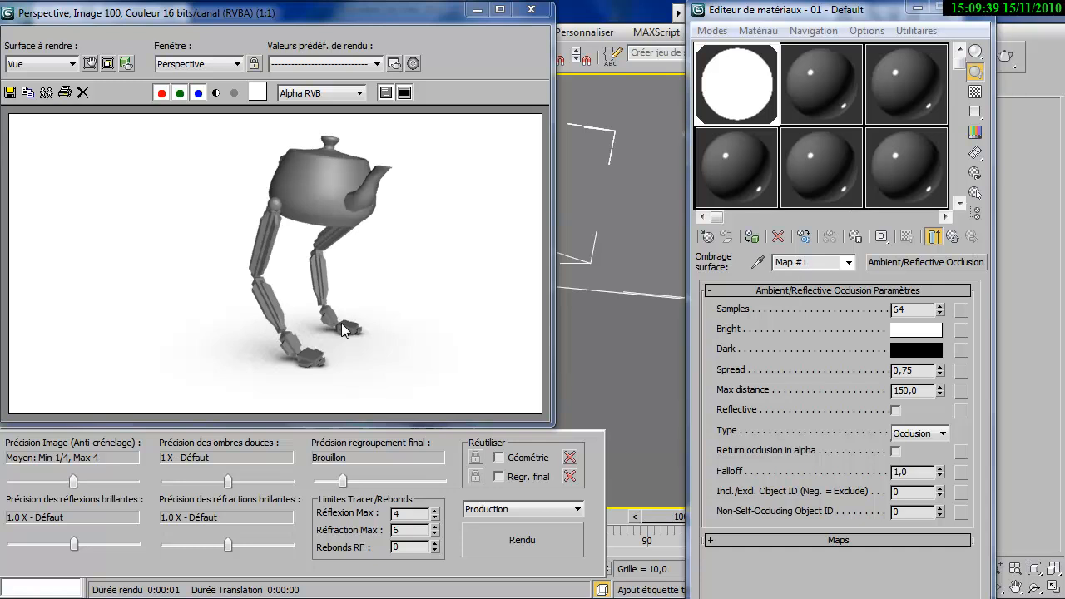
left_click(533, 10)
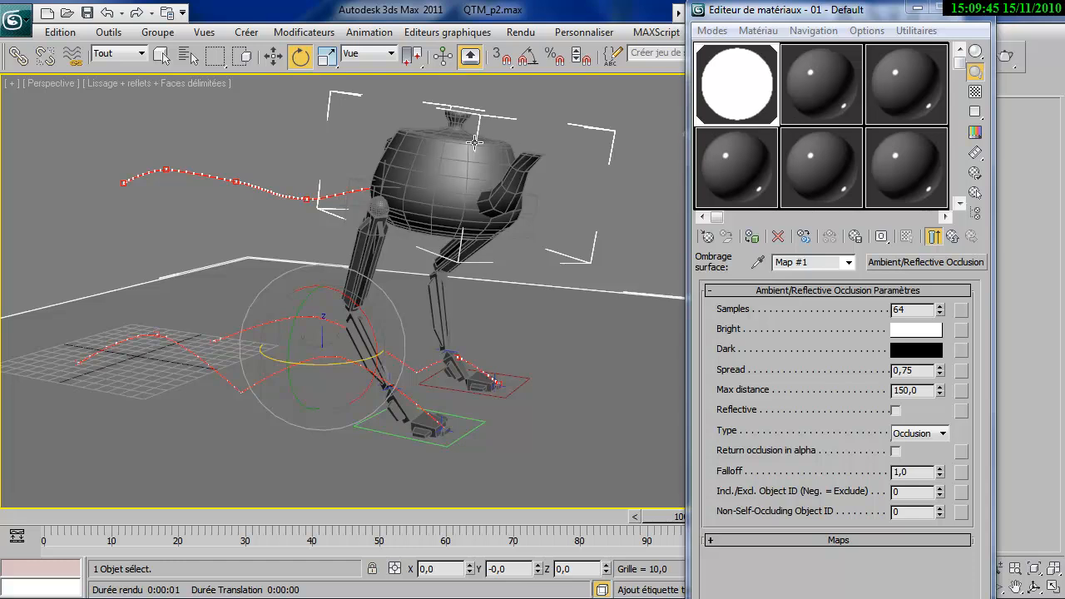
Step: Select the teapot with its whole leg hierarchy, assign the 02 - Default material to the selection, and render the view
double_click(442, 172)
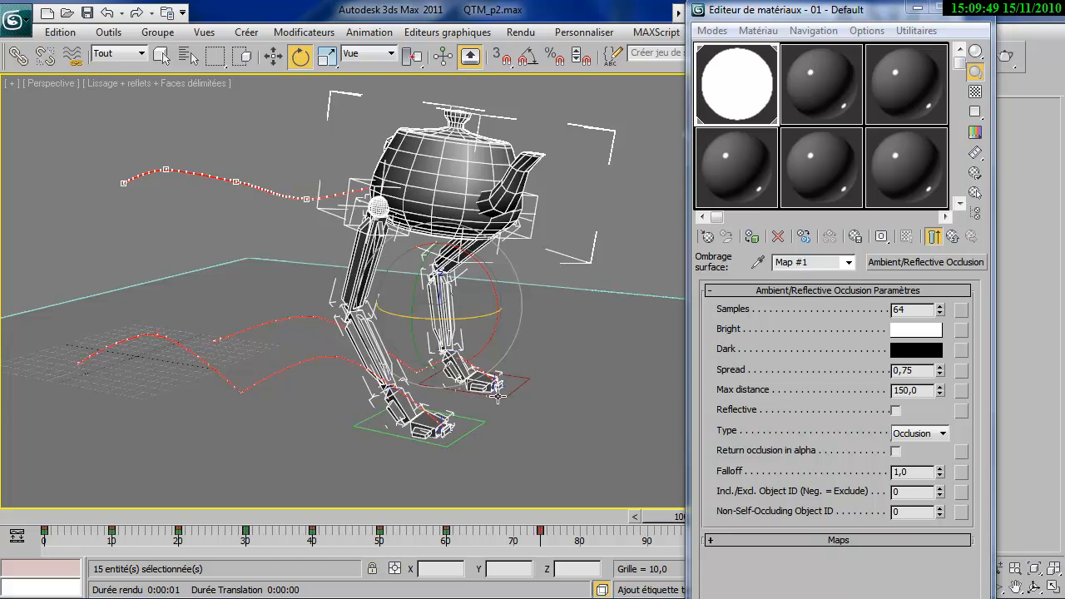
left_click(807, 112)
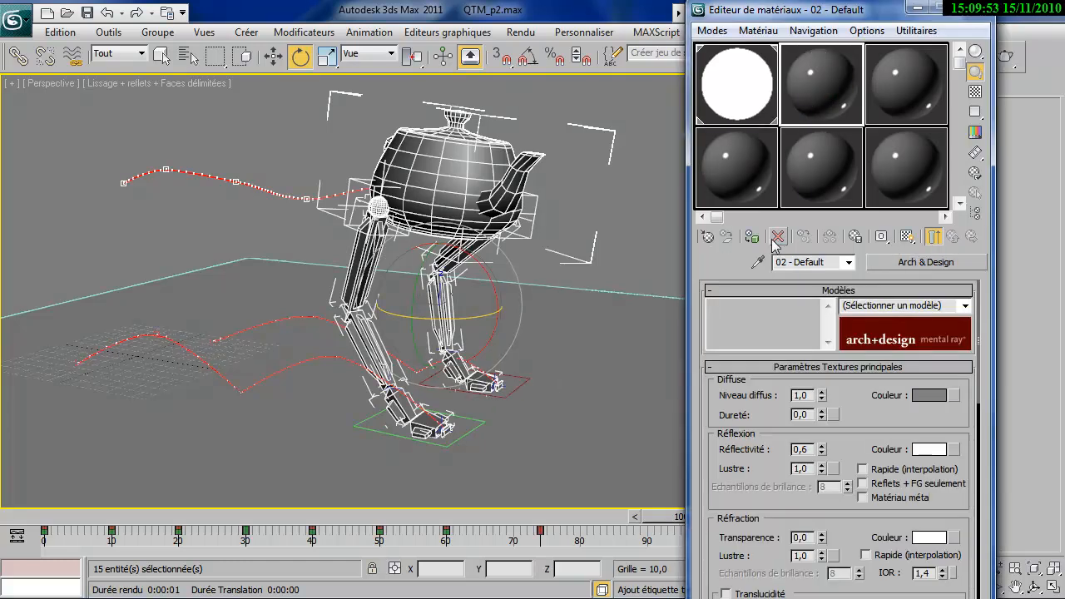
left_click_drag(819, 102, 445, 196)
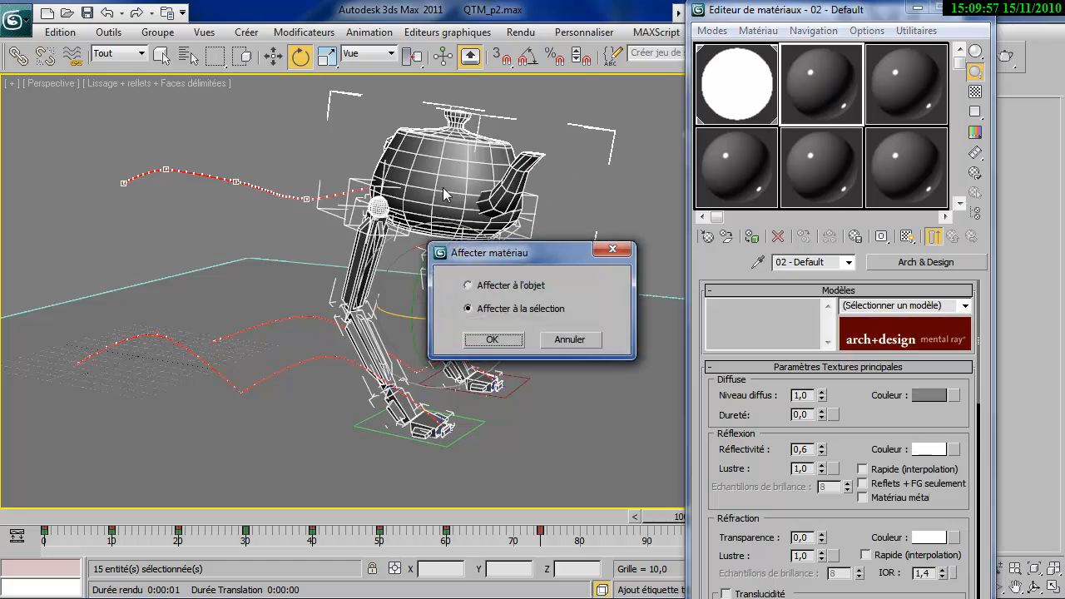
left_click(499, 342)
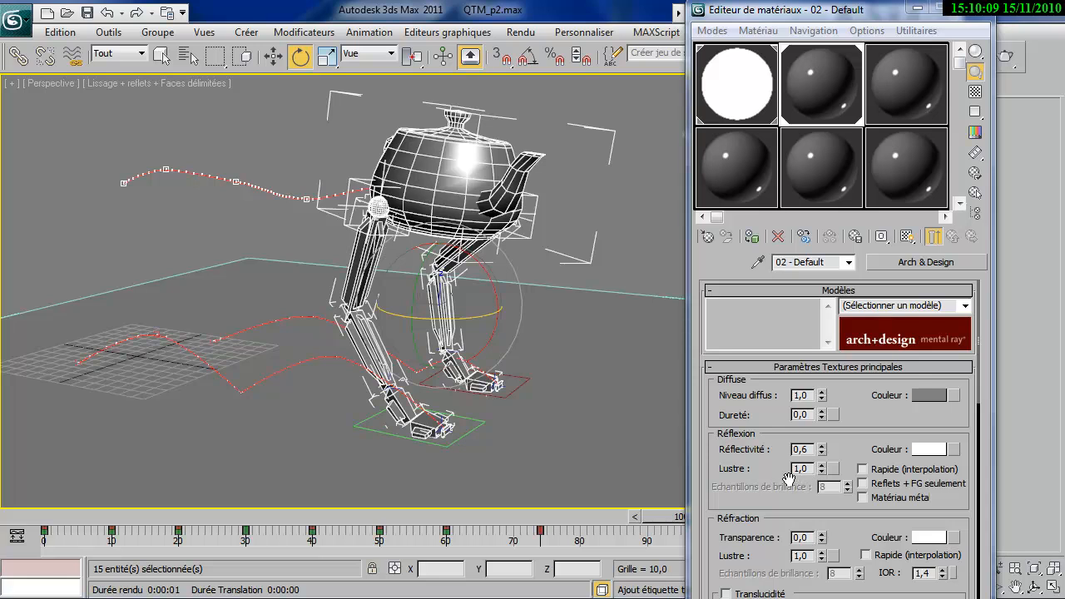
left_click(1009, 55)
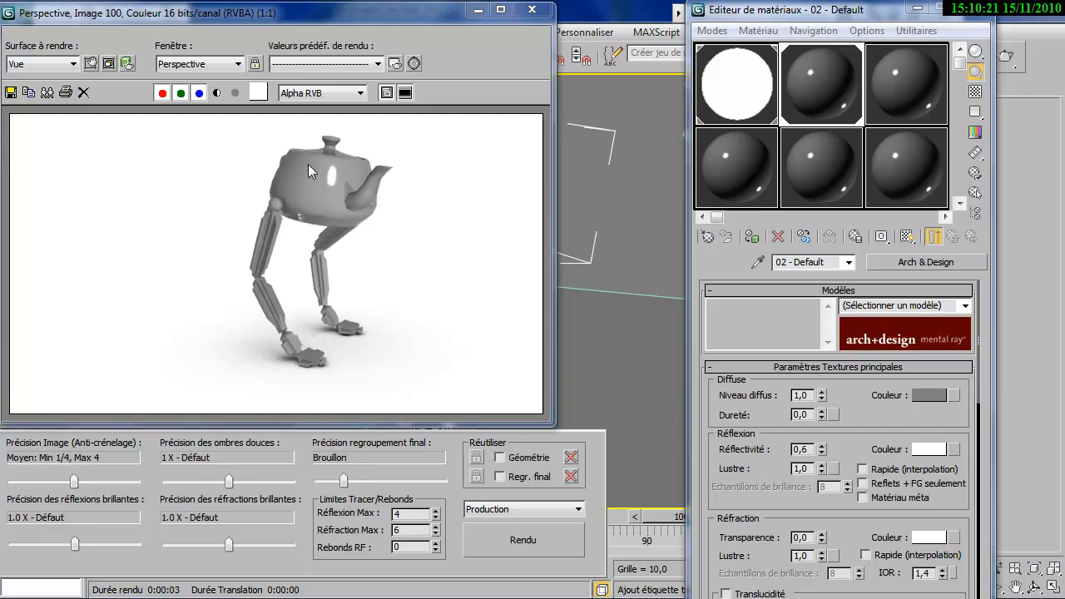
Step: Set the reflection gloss (Lustre) of the 02 - Default material to 0,5 and render the view again
double_click(800, 469)
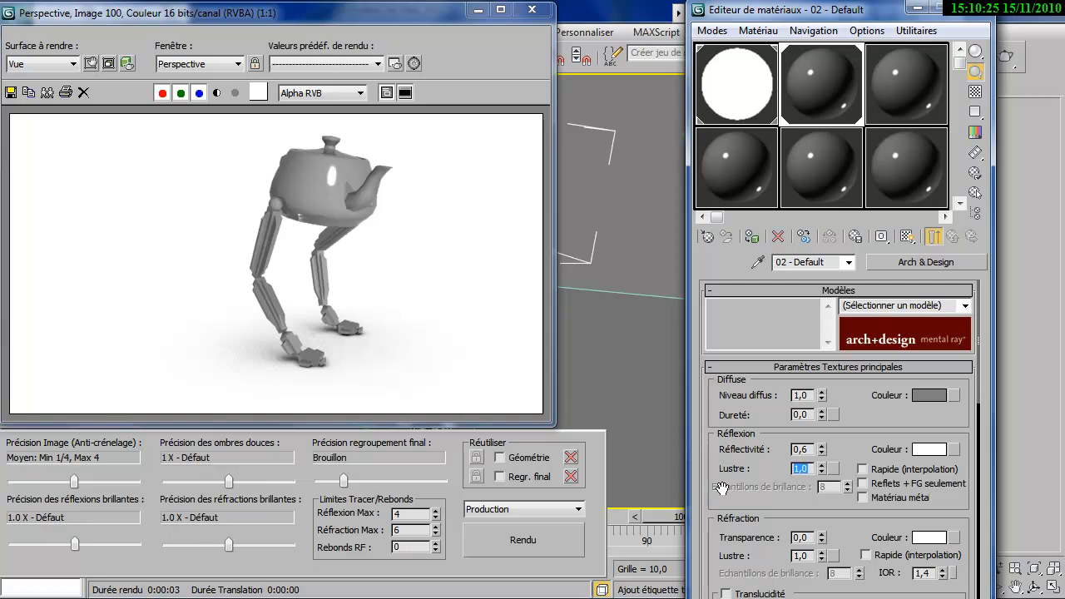
type(",5")
key("Return")
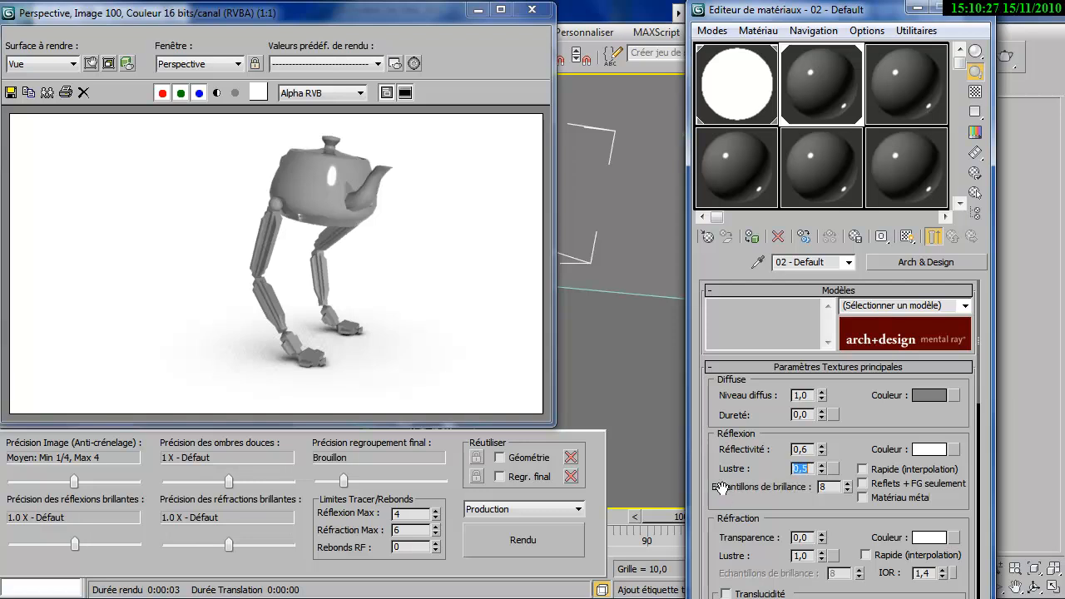
left_click(1006, 56)
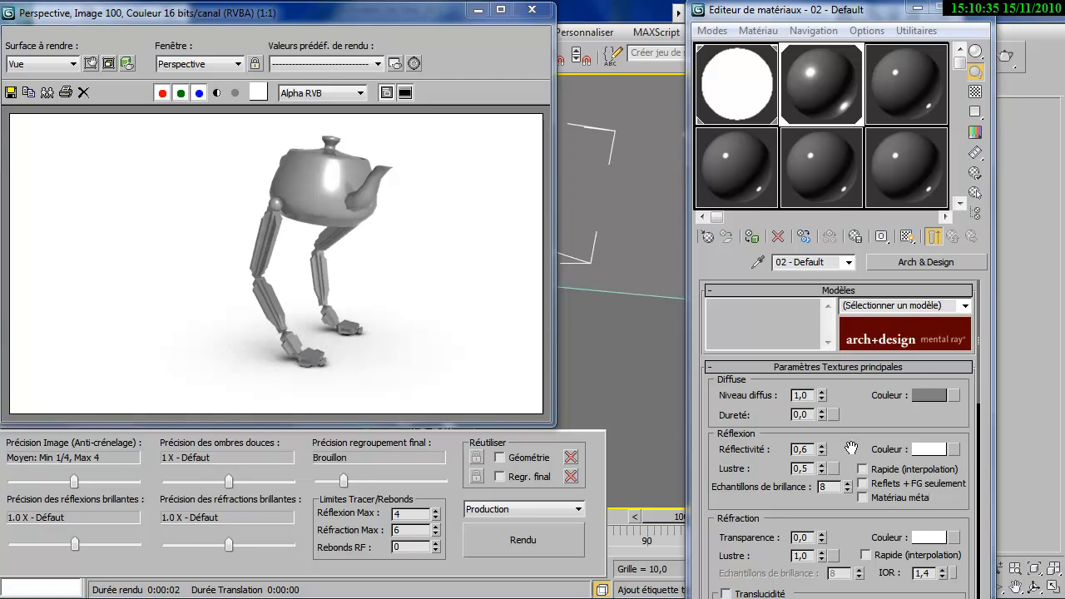
Step: Enable ambient occlusion on the teapot material with 64 samples, max distance 150 and the global ambient light colour, then render
left_click_drag(863, 435, 874, 25)
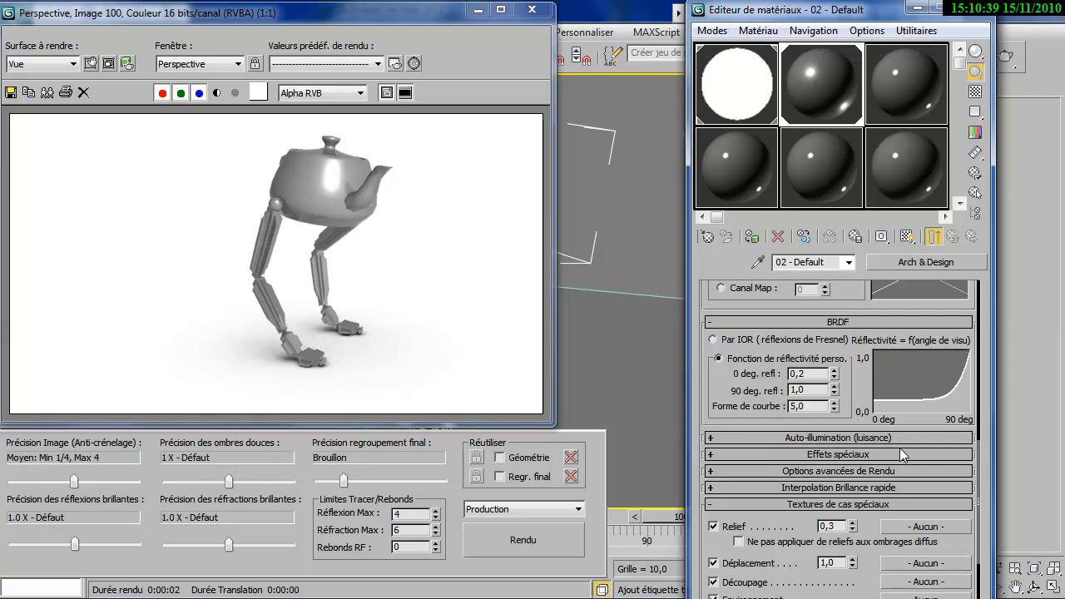
left_click(714, 454)
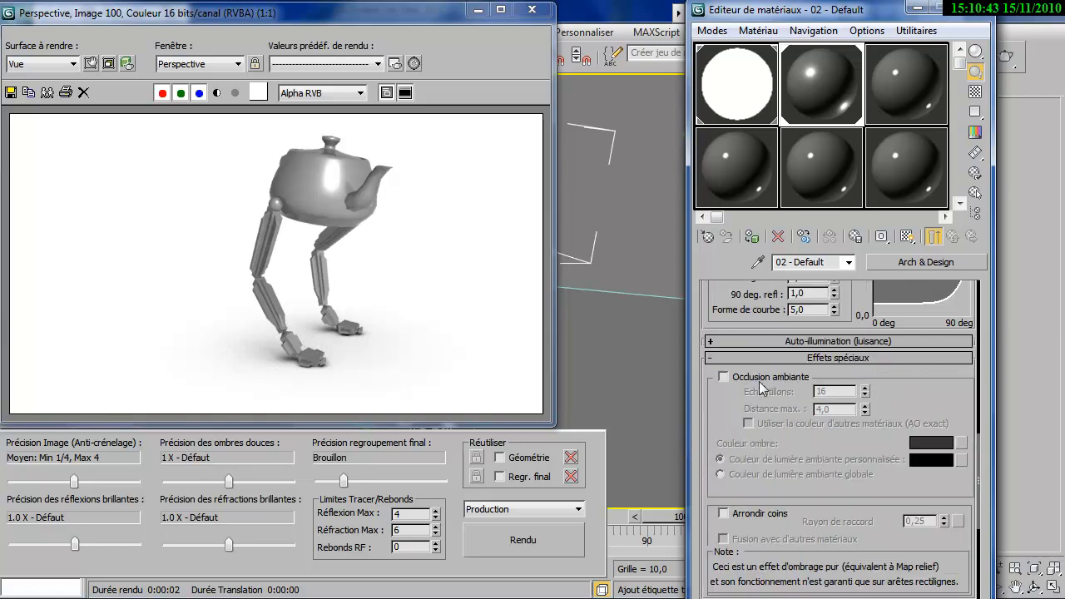
left_click(723, 377)
double_click(824, 391)
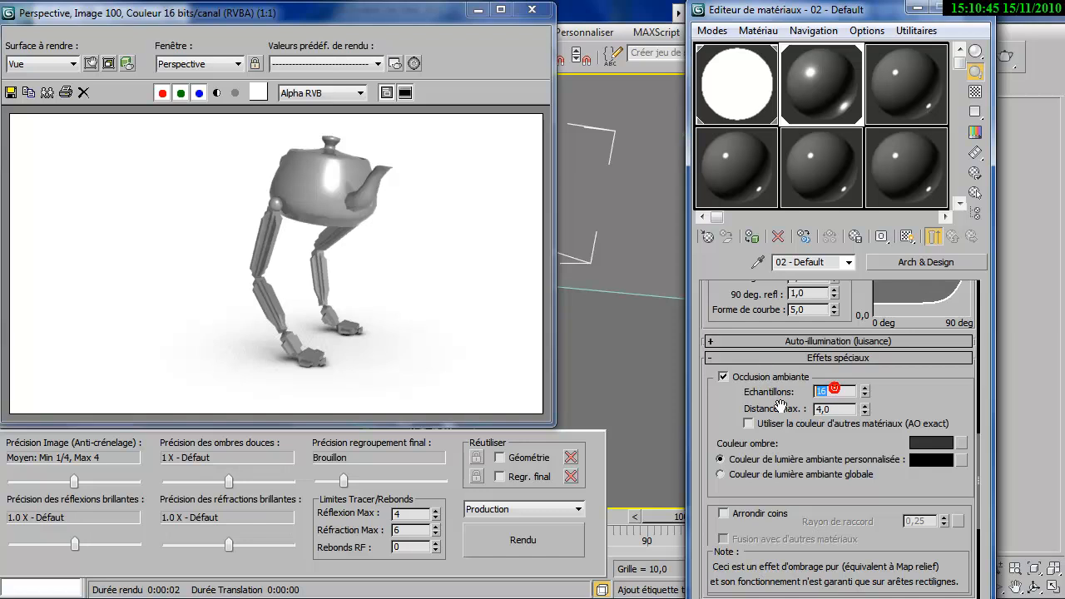
type("6")
double_click(827, 407)
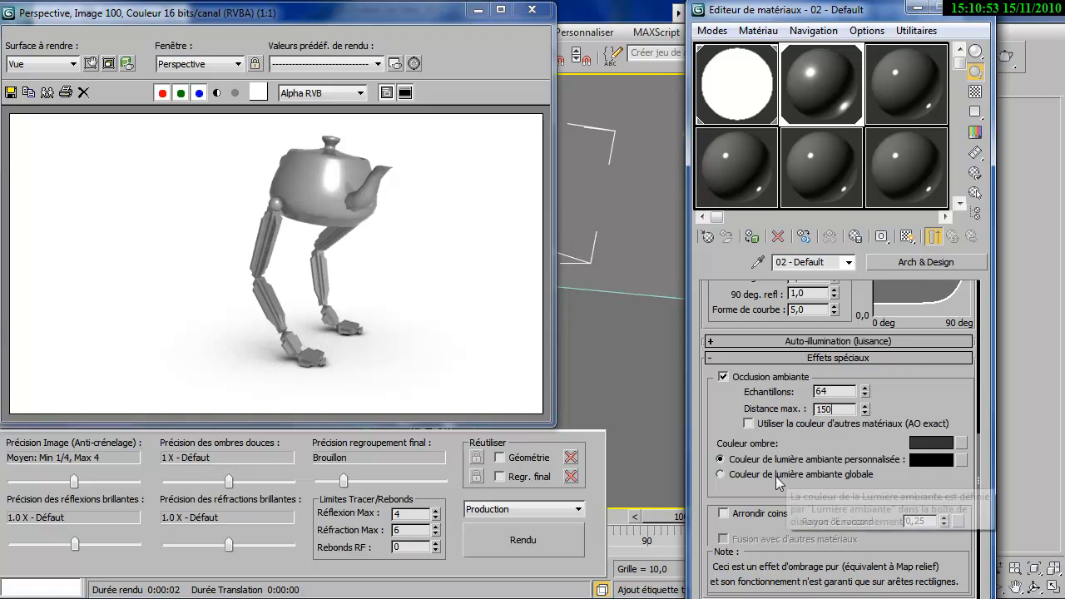
left_click(861, 482)
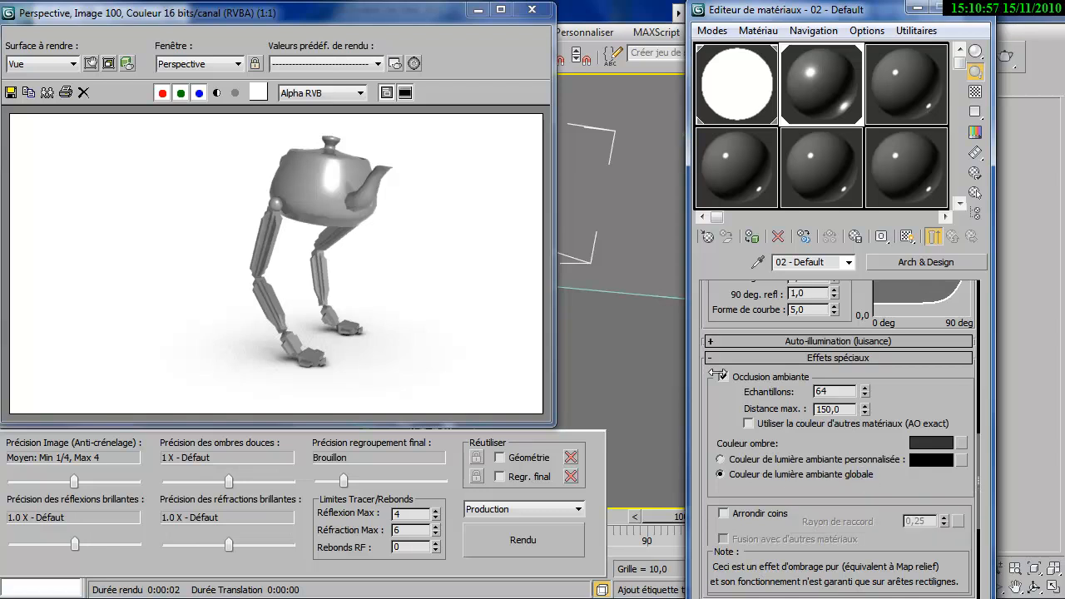
left_click(1018, 50)
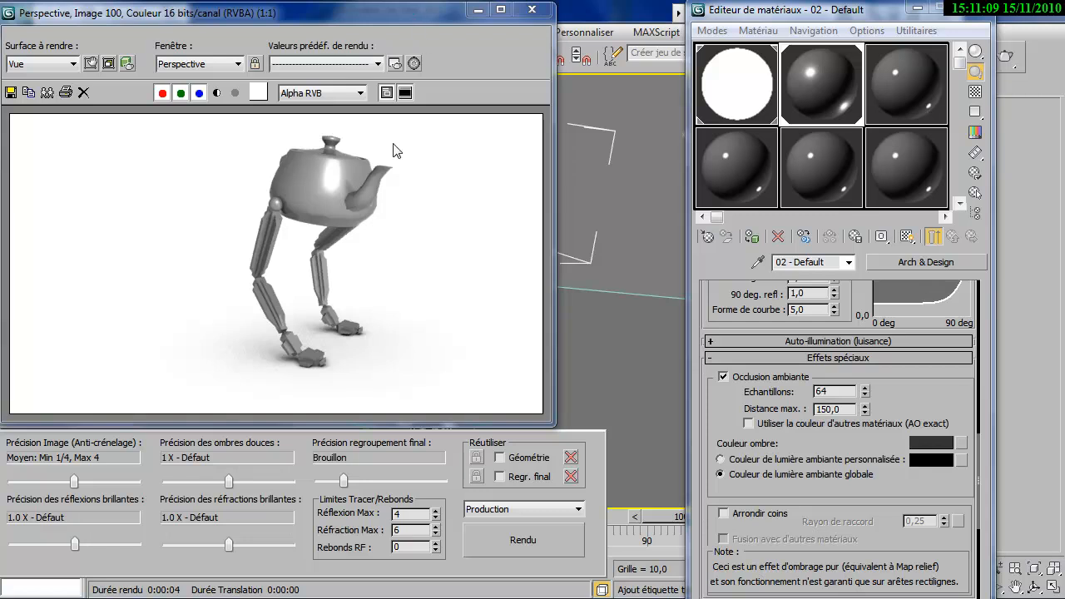
left_click(415, 64)
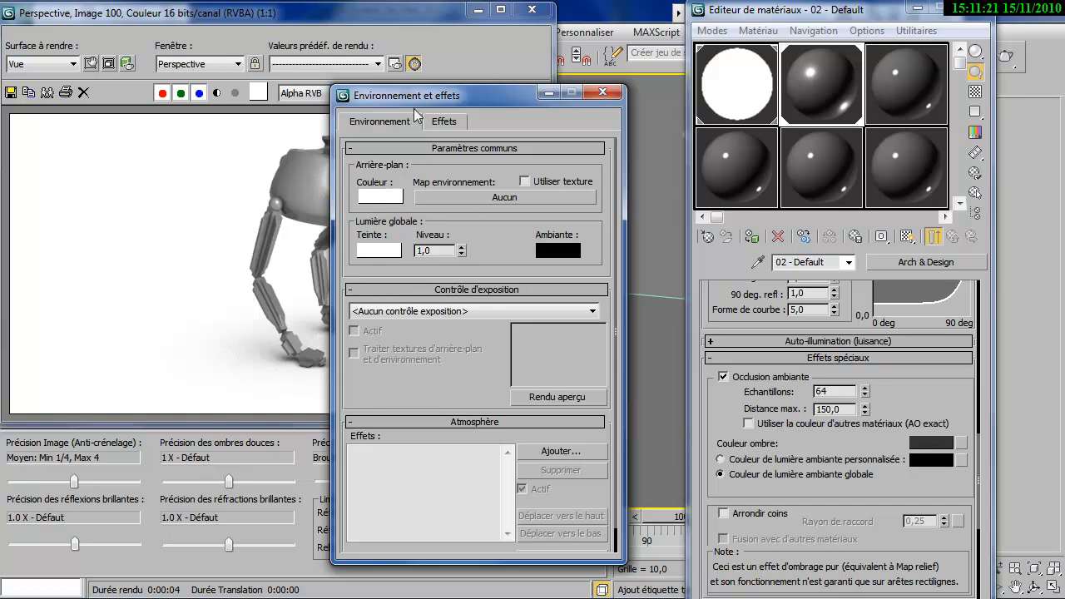
left_click_drag(449, 95, 140, 96)
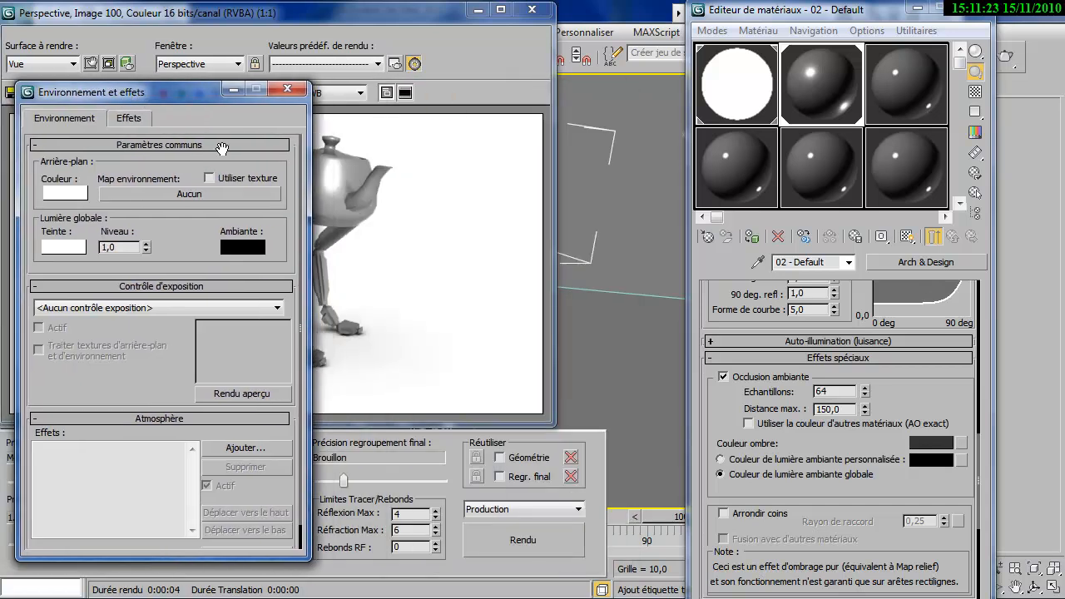
left_click(143, 195)
left_click_drag(250, 0, 244, 20)
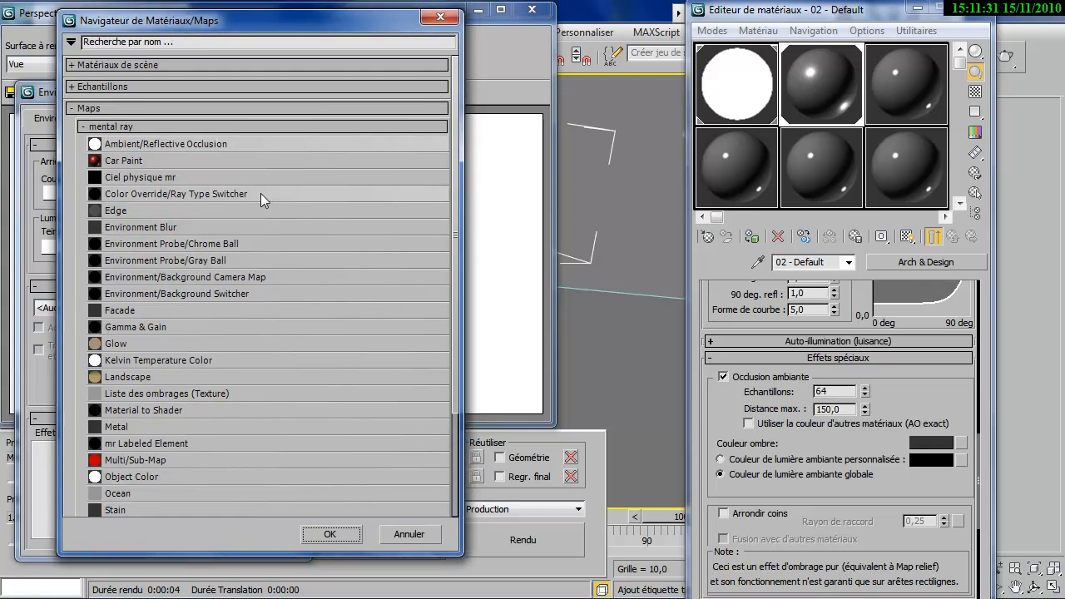
left_click_drag(253, 27, 531, 36)
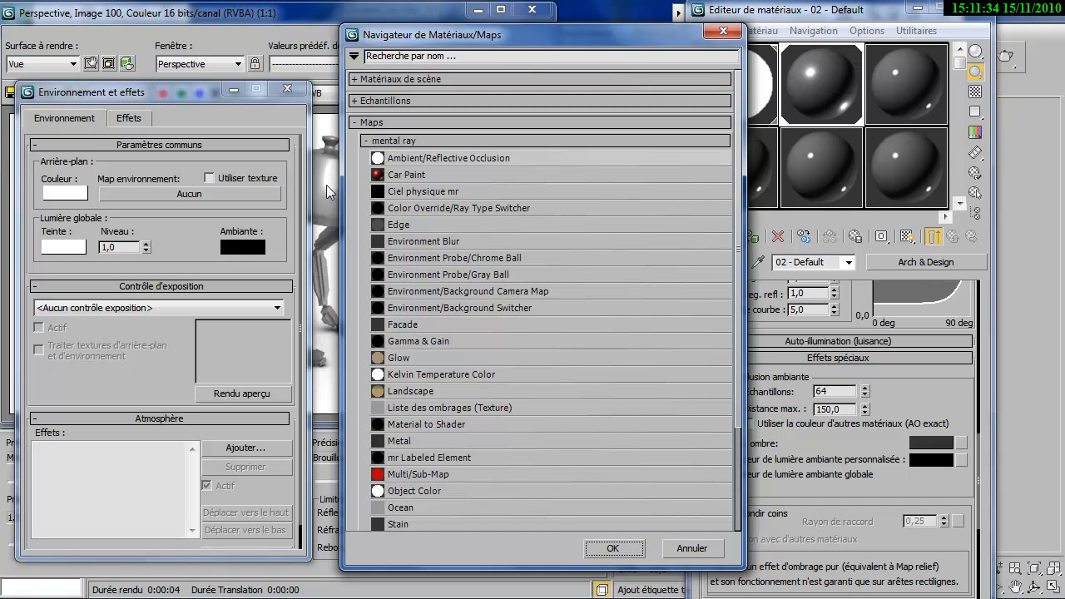
left_click(725, 31)
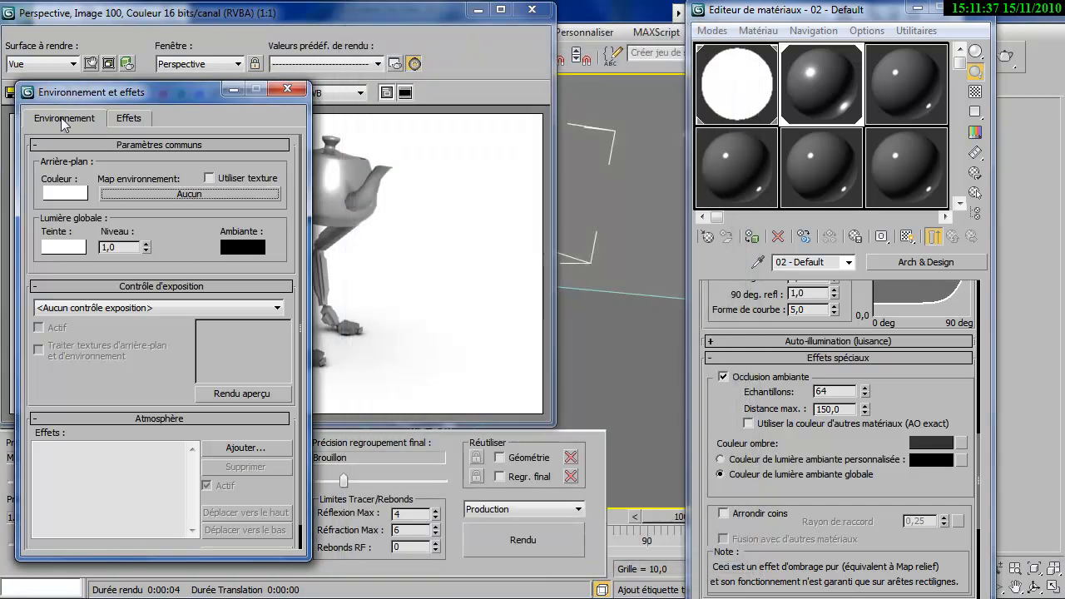
left_click(287, 88)
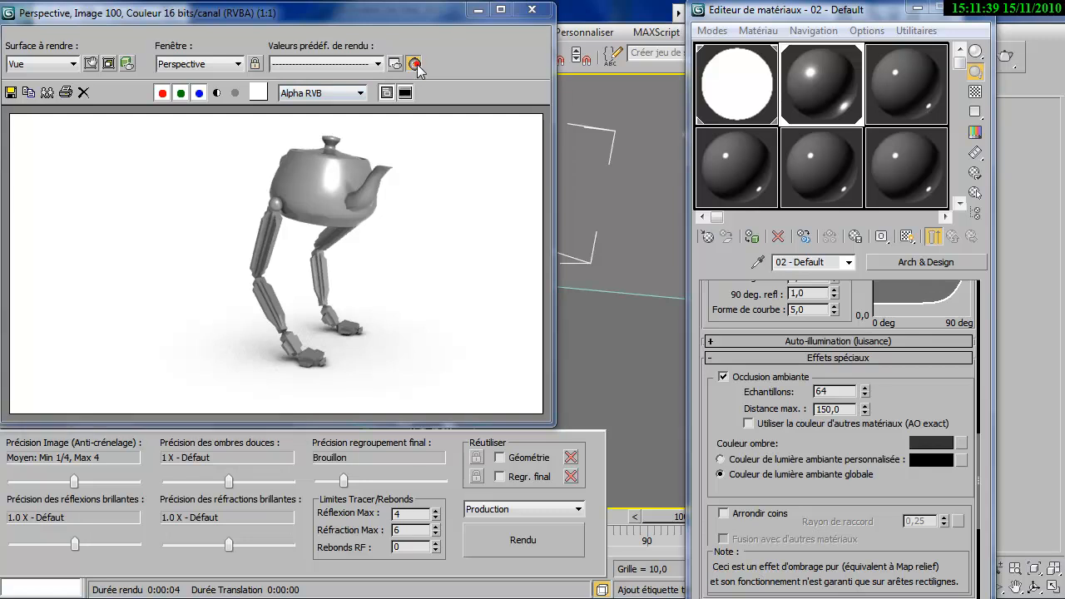
Step: Assign an Environment/Background Switcher as the environment map and place it as an instance in the third material sample slot
left_click(416, 64)
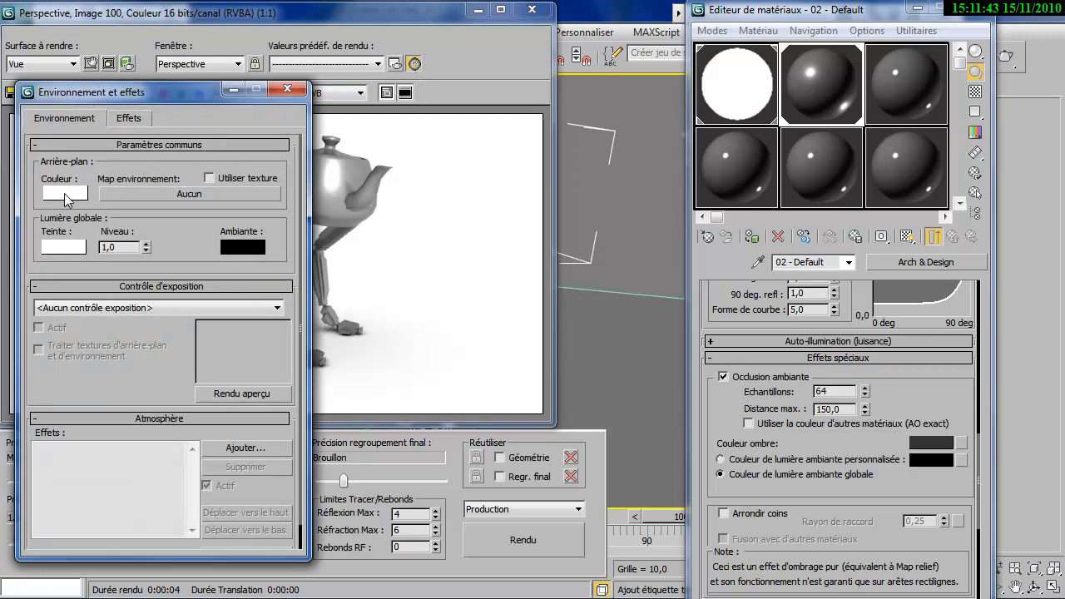
left_click(182, 194)
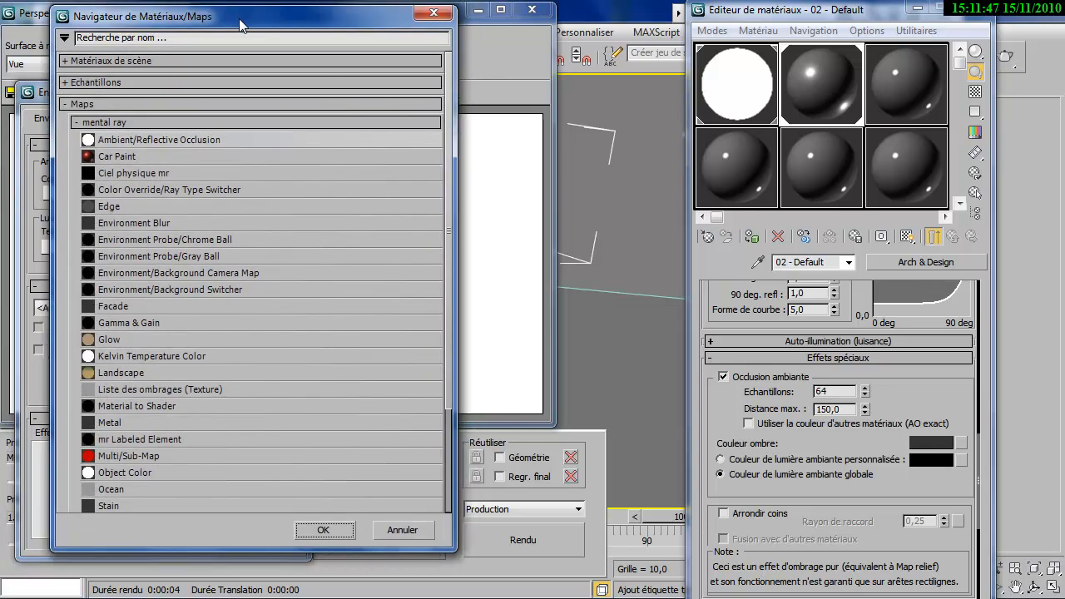
double_click(190, 291)
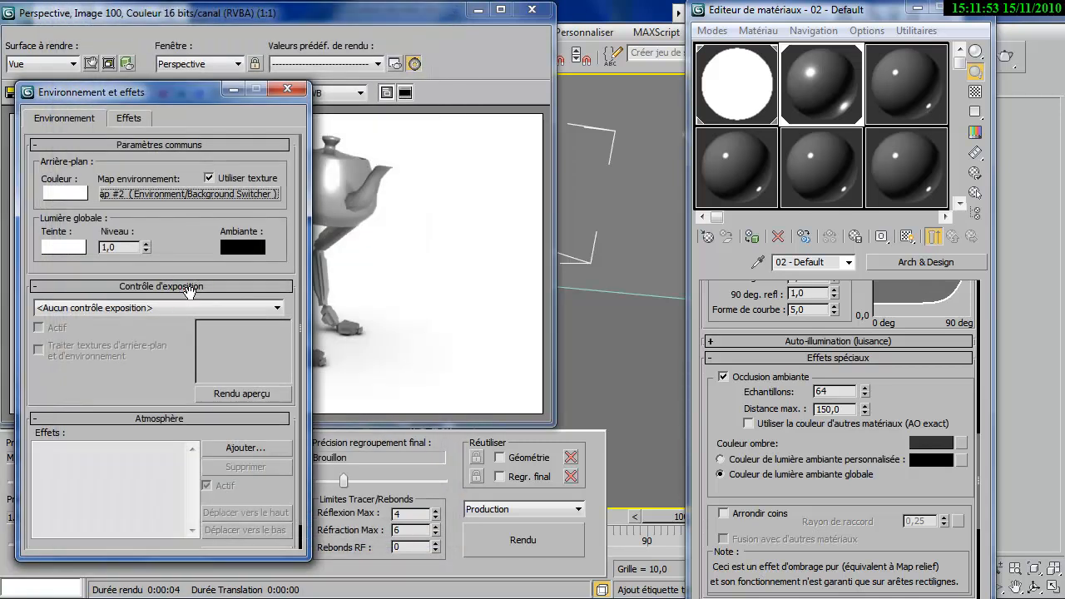
left_click_drag(183, 202, 906, 92)
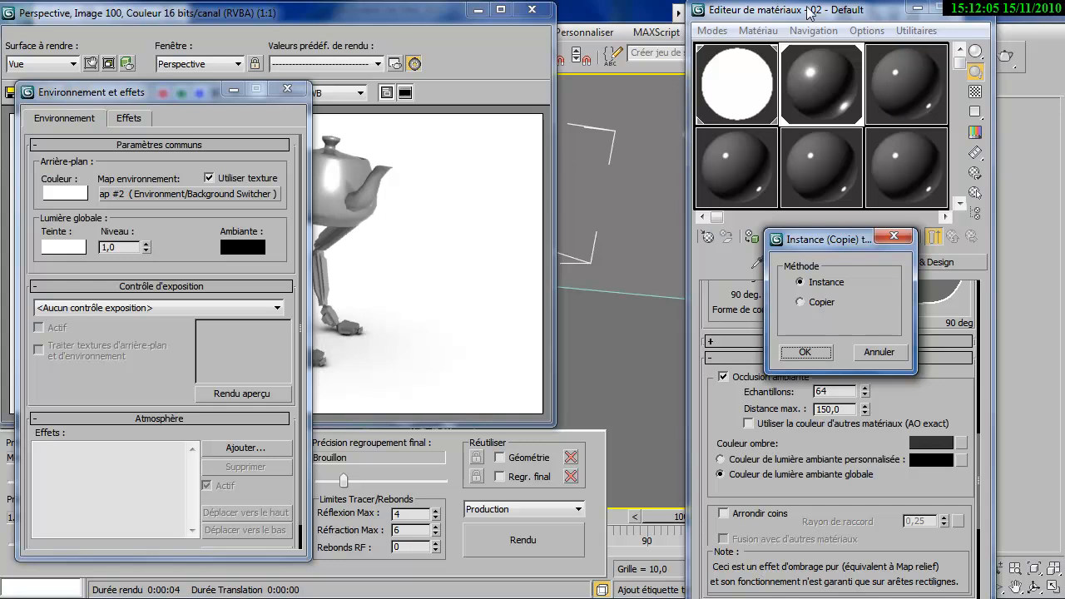
left_click(821, 356)
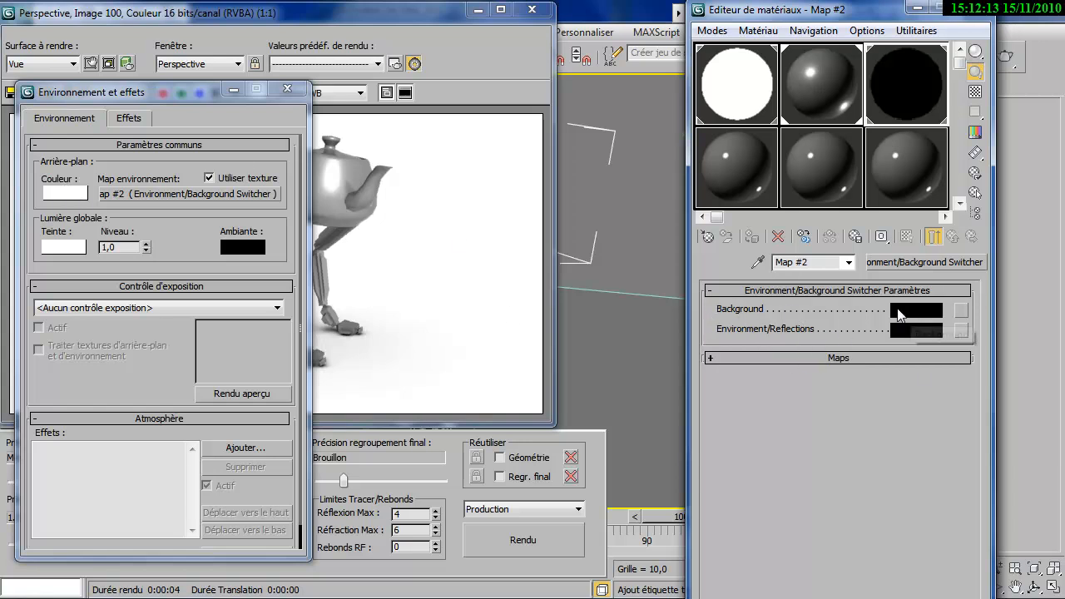
Step: Render the view, and set the Background colour of the Environment/Background Switcher map to white
left_click(523, 540)
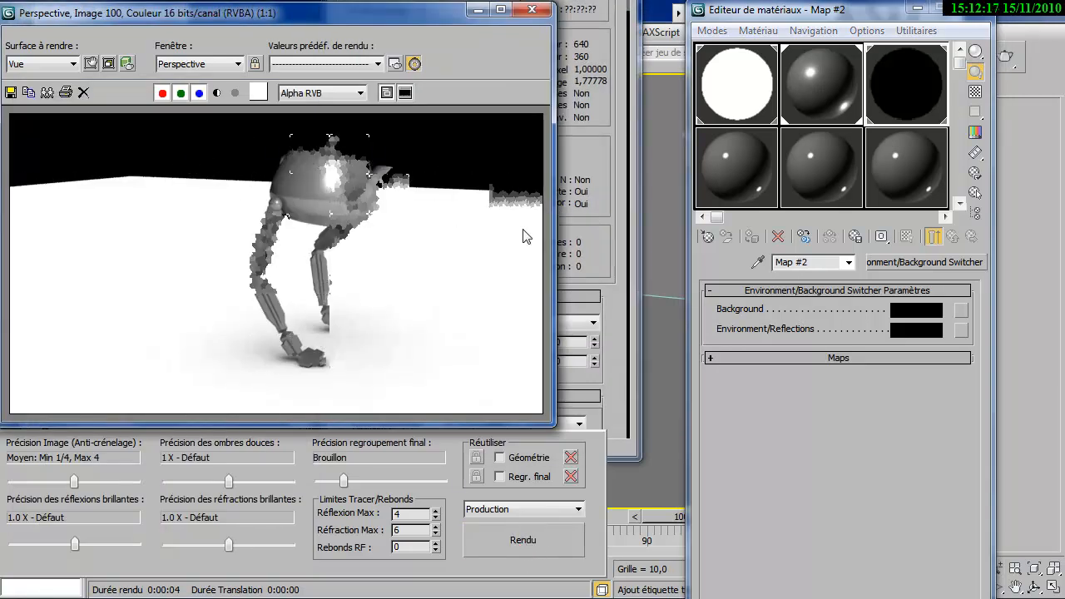
left_click(919, 310)
left_click(178, 188)
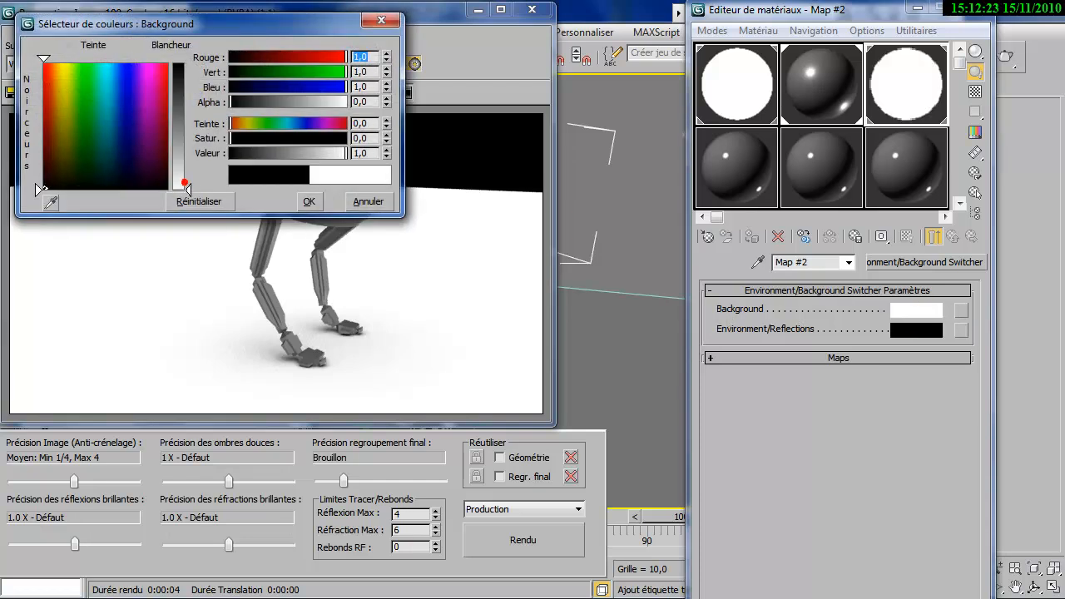
left_click(311, 202)
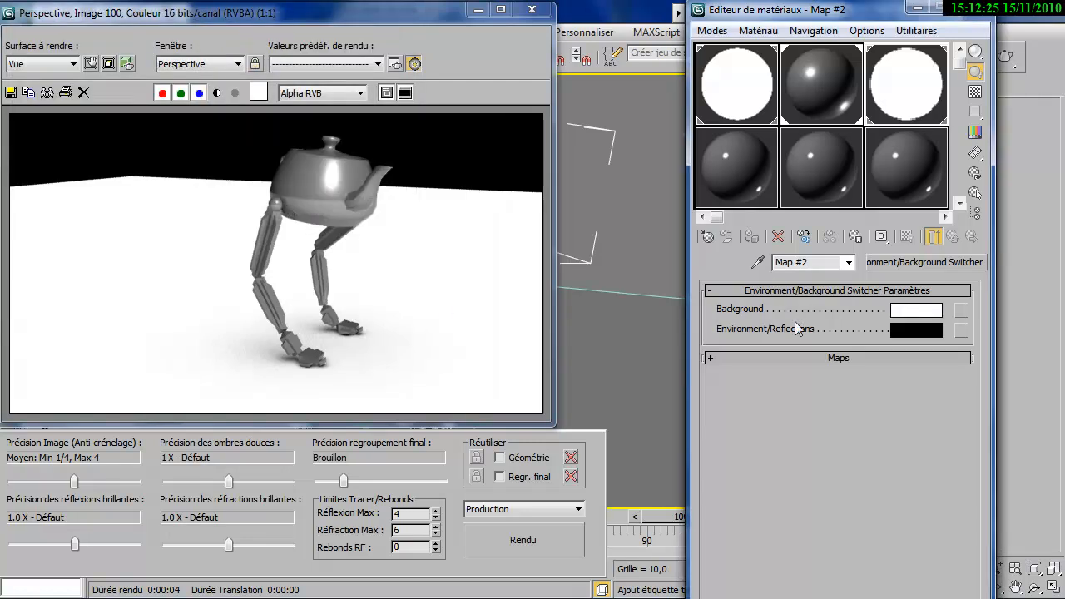
Step: Choose a Bitmap map for the switcher's Environment/Reflections slot and open DH003LL.hdr from the Tpot scenes folder
left_click(961, 329)
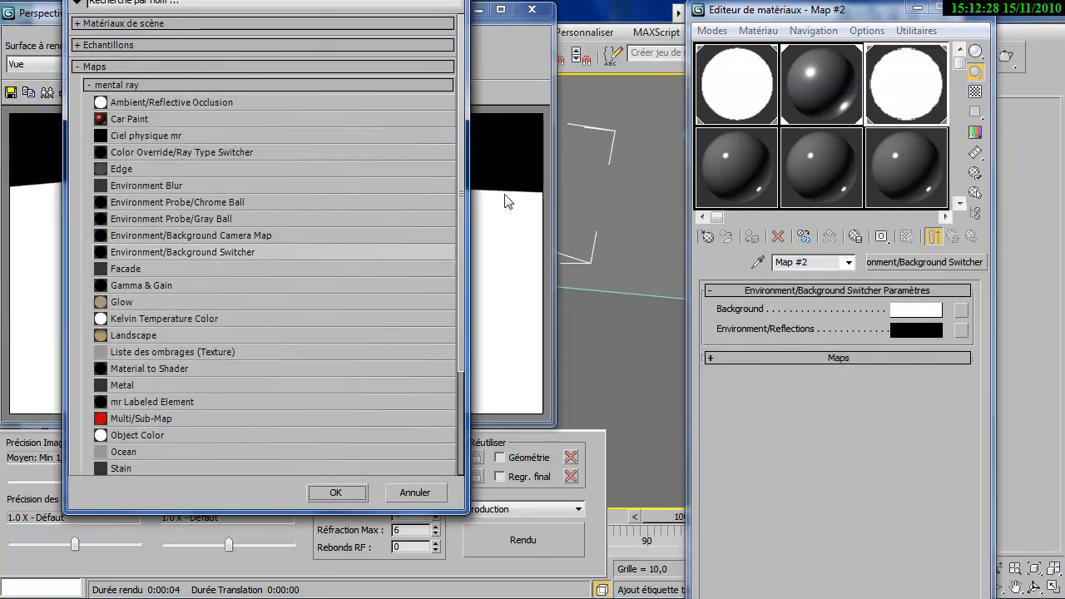
left_click(91, 85)
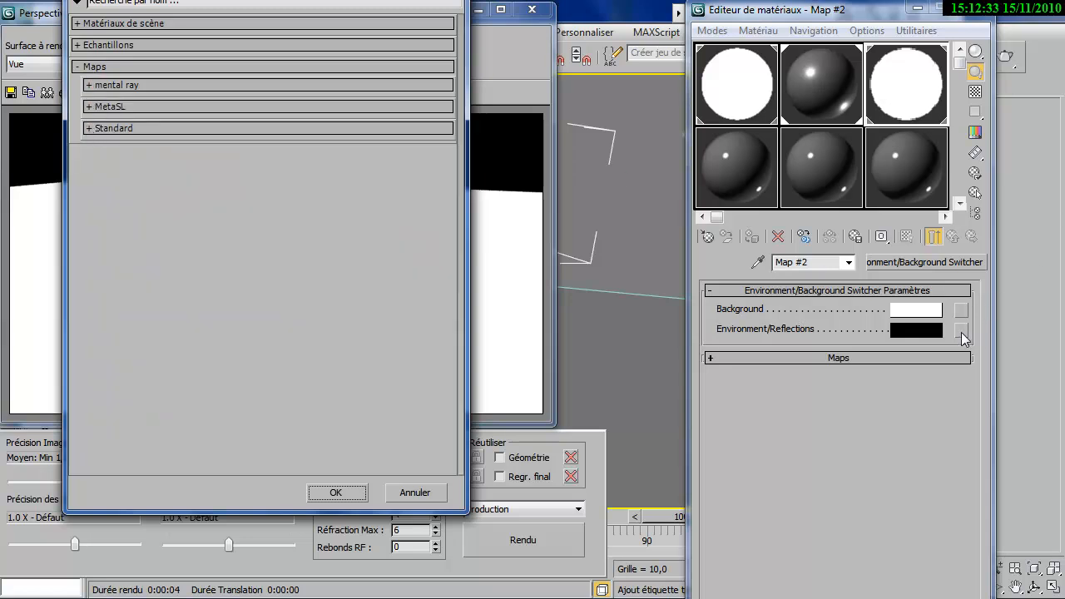
left_click_drag(154, 0, 166, 46)
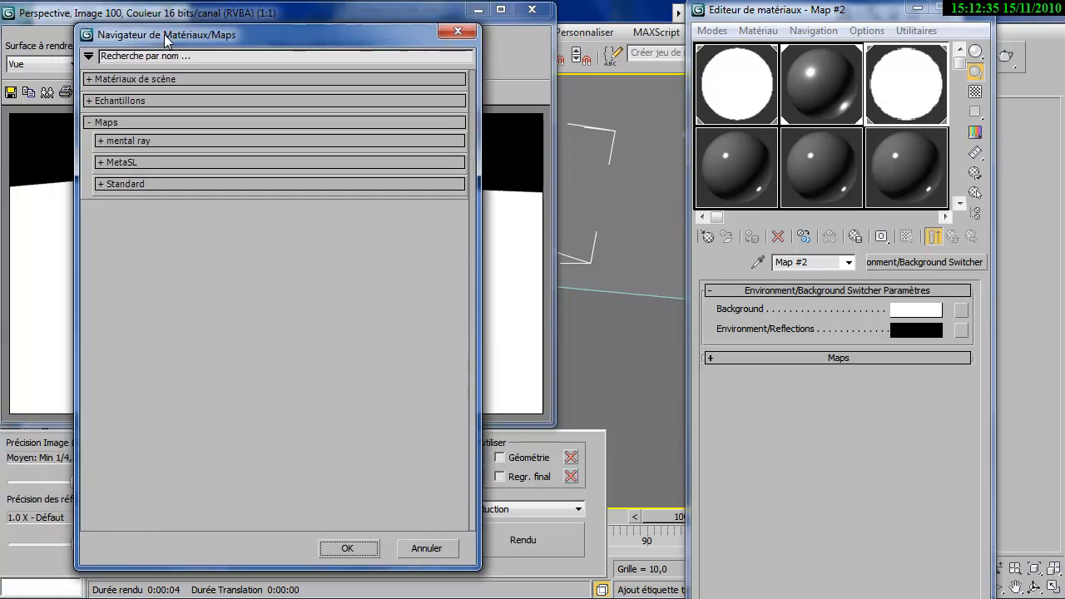
left_click(98, 184)
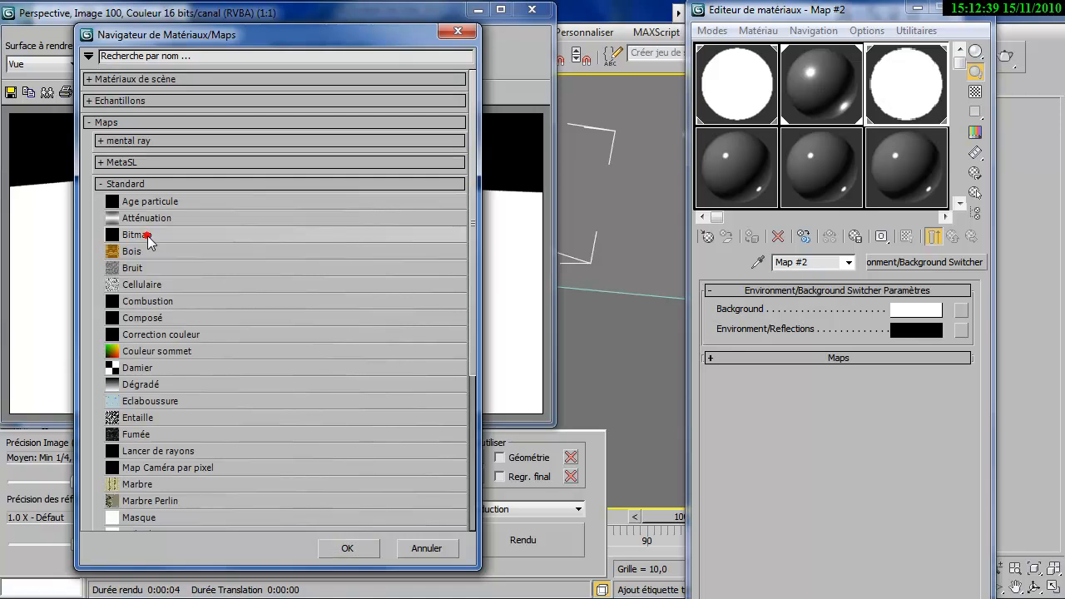
double_click(147, 235)
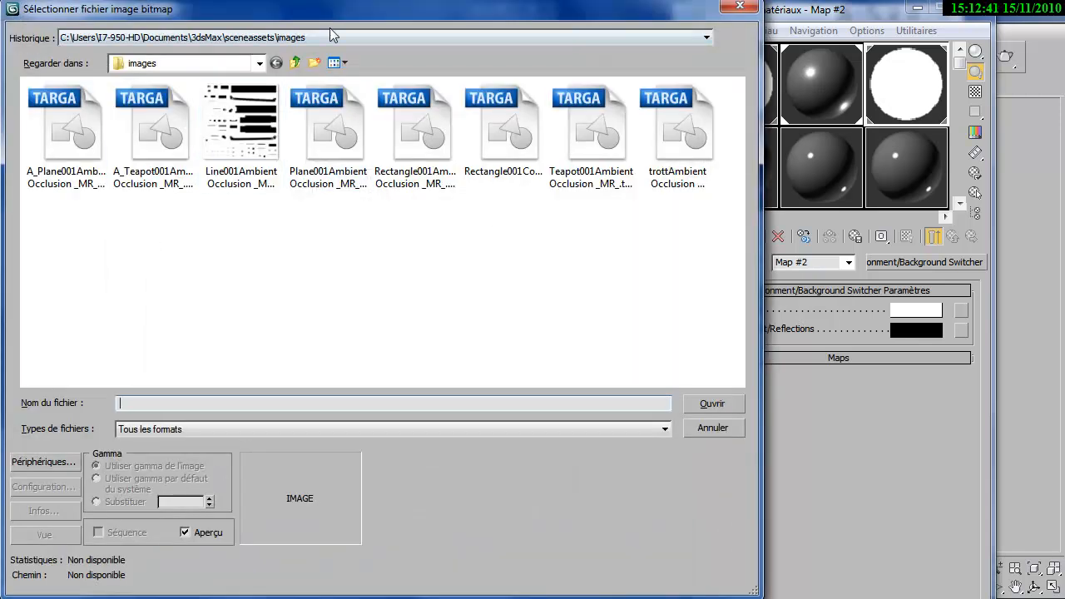
left_click(332, 37)
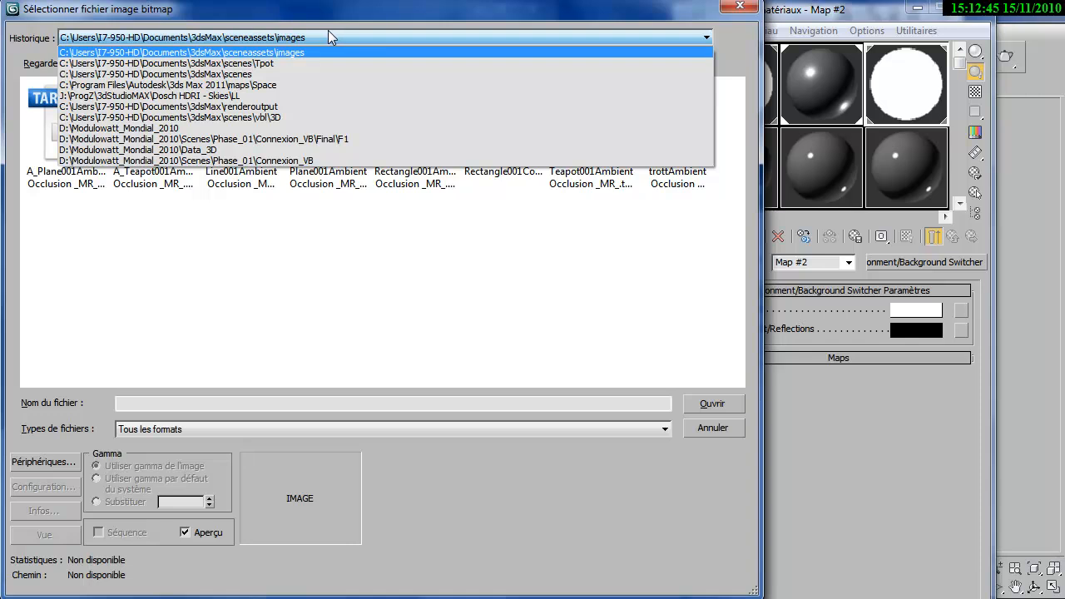
left_click(290, 63)
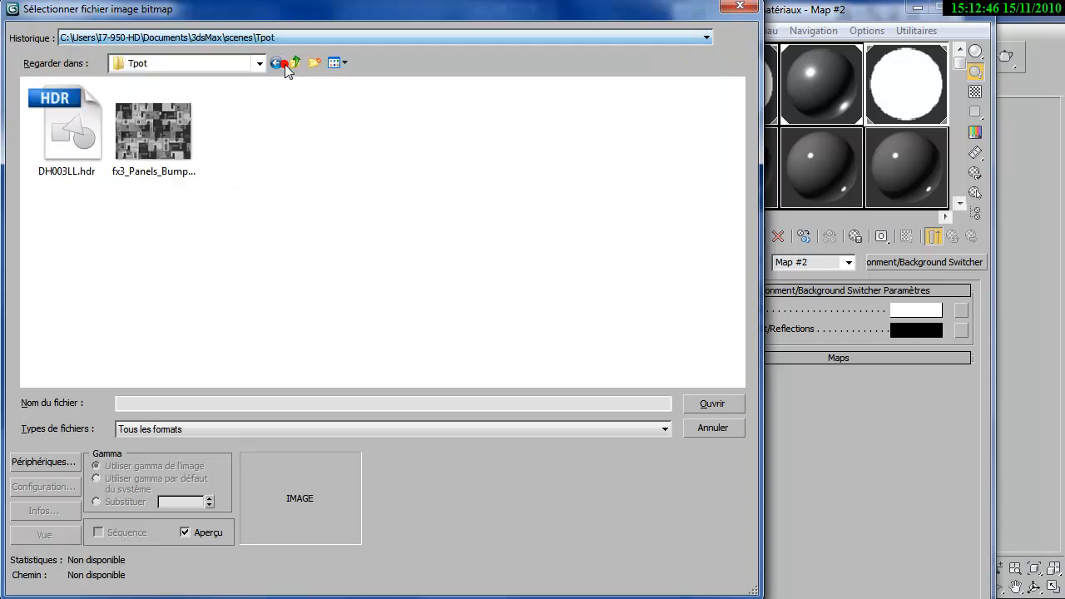
left_click(68, 119)
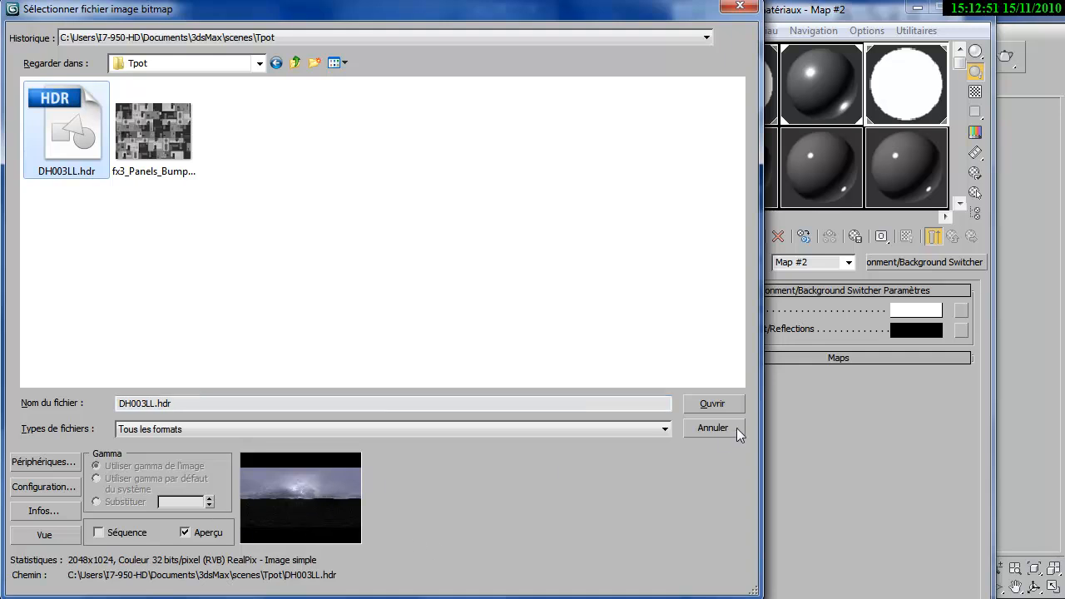
left_click(723, 404)
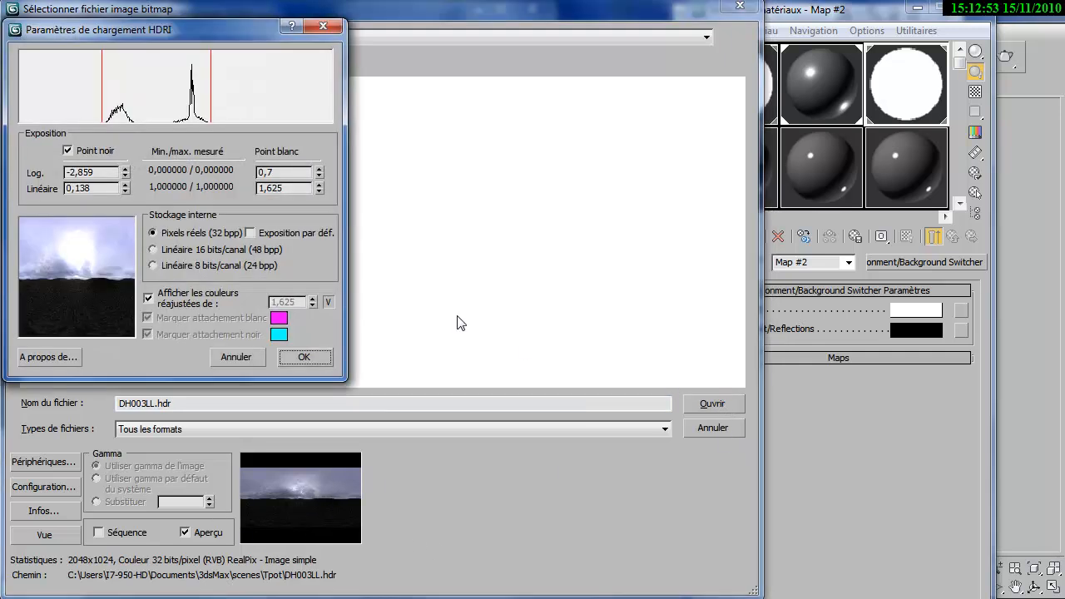
Step: Set the HDRI exposure to a black point log of -2,658894 and a white point log of 0,8, and load the image
left_click_drag(177, 32, 500, 116)
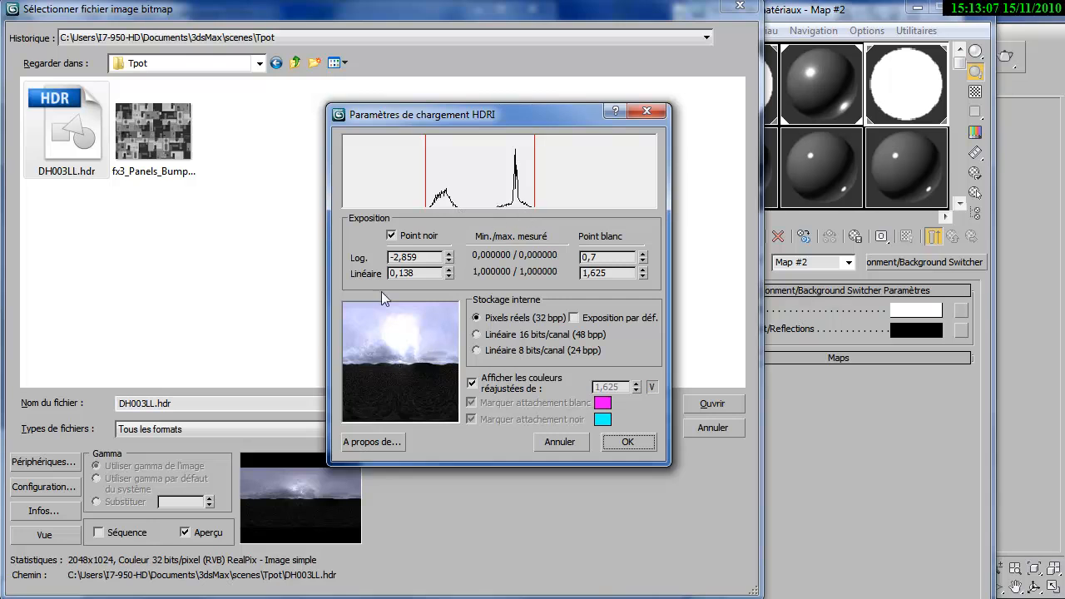
mouse_move(448, 260)
left_mouse_down()
mouse_move(450, 272)
mouse_move(450, 254)
mouse_move(454, 261)
left_mouse_up()
left_click_drag(642, 263, 640, 257)
left_click(641, 254)
left_click(641, 254)
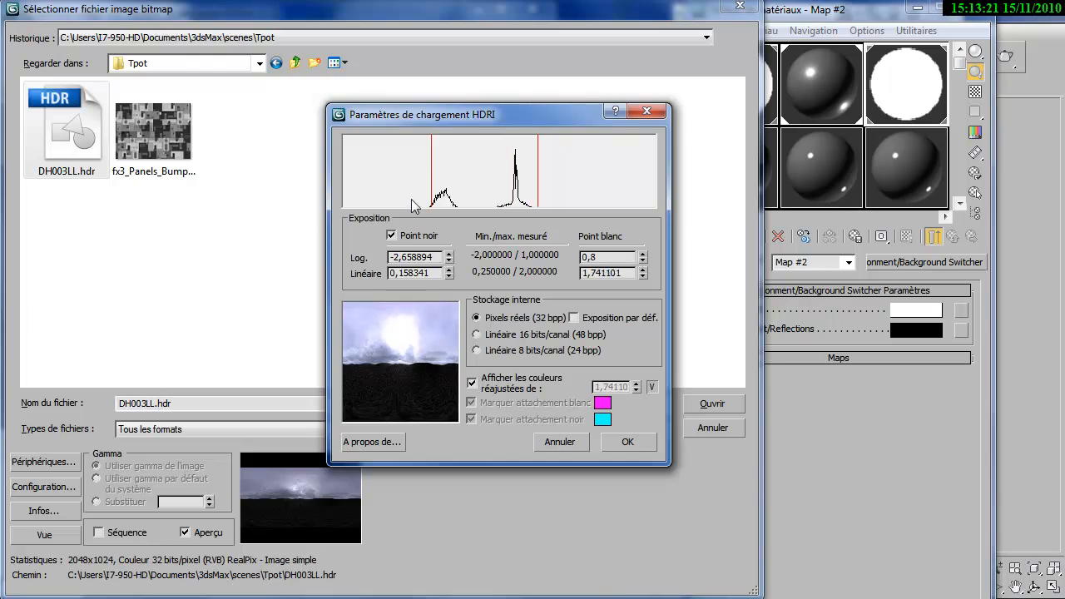
left_click(644, 441)
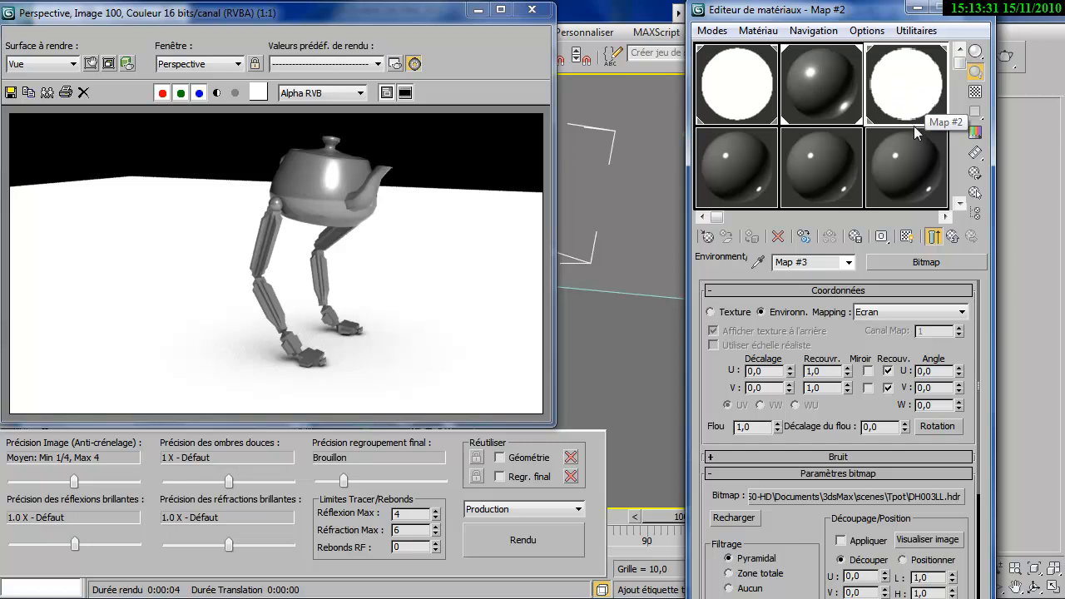
Step: Preview the HDR bitmap alone in its sample slot and set its environment mapping to Environnement sphérique
left_click(935, 238)
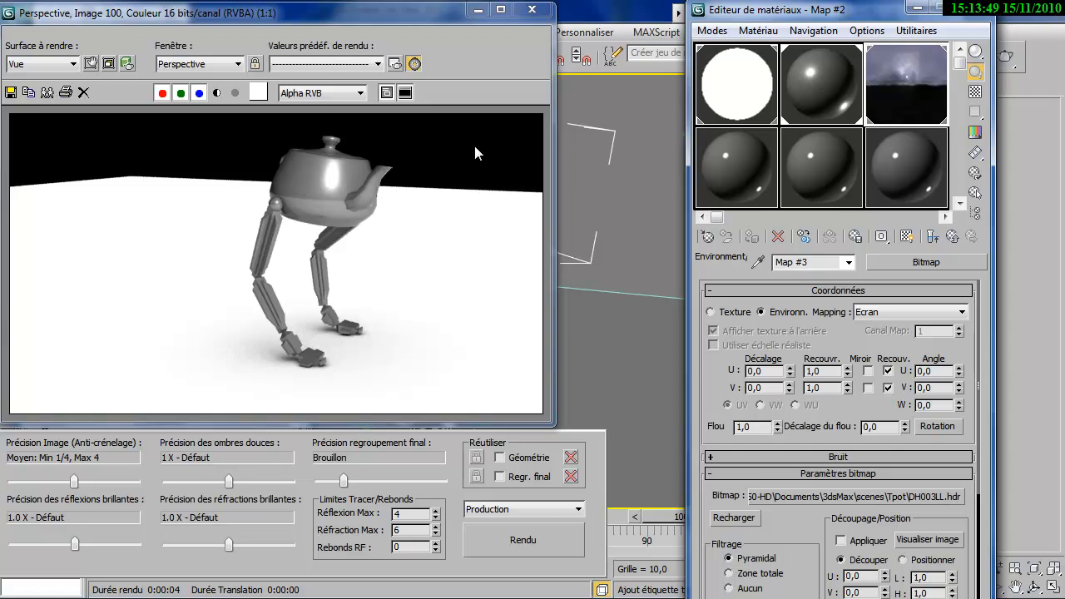
left_click(884, 312)
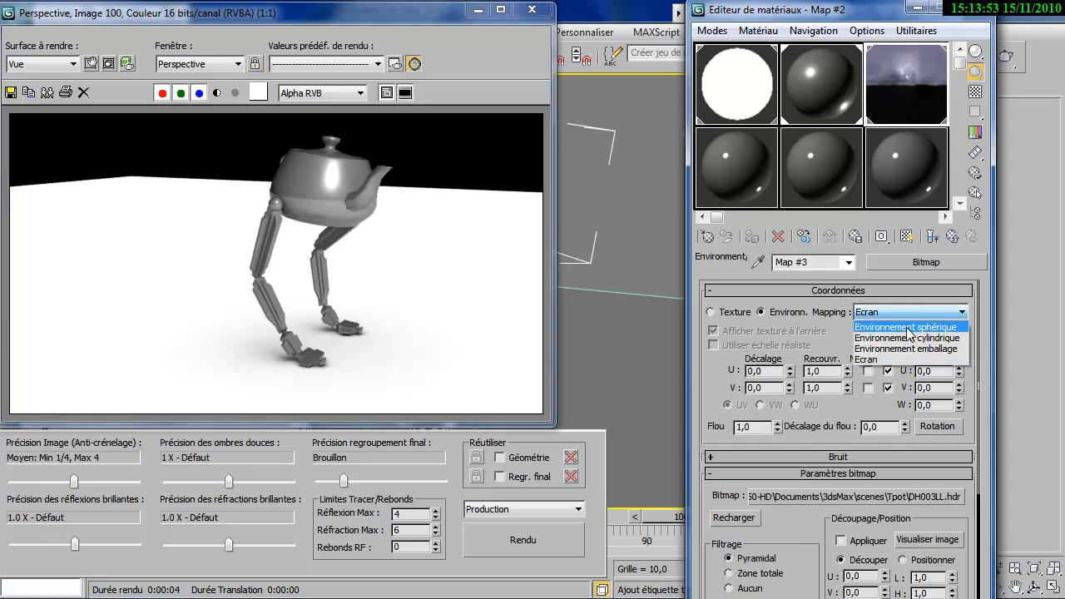
left_click(907, 328)
right_click(907, 330)
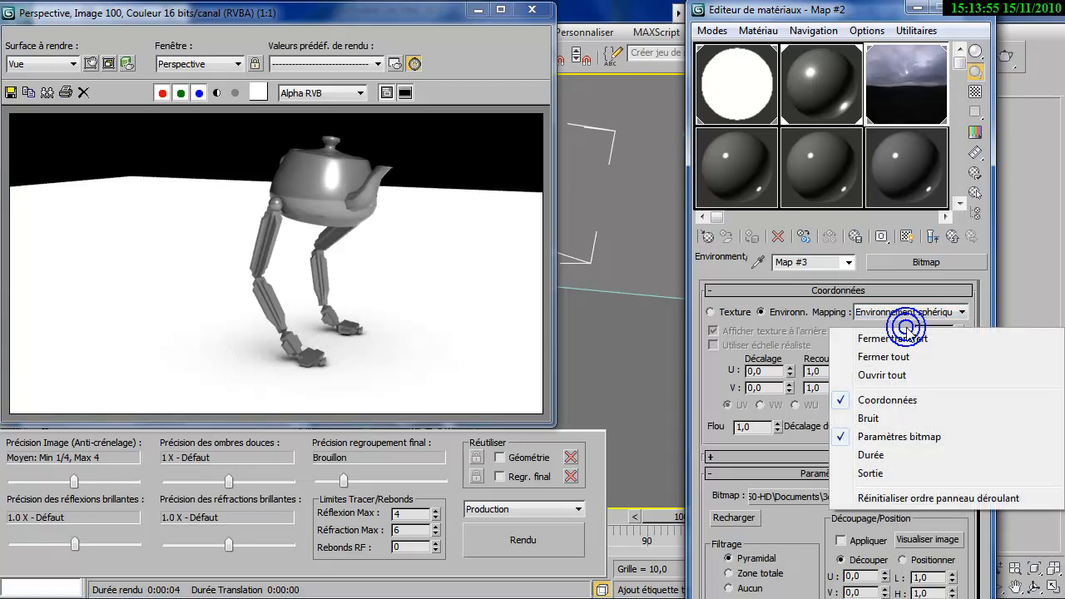
left_click(815, 343)
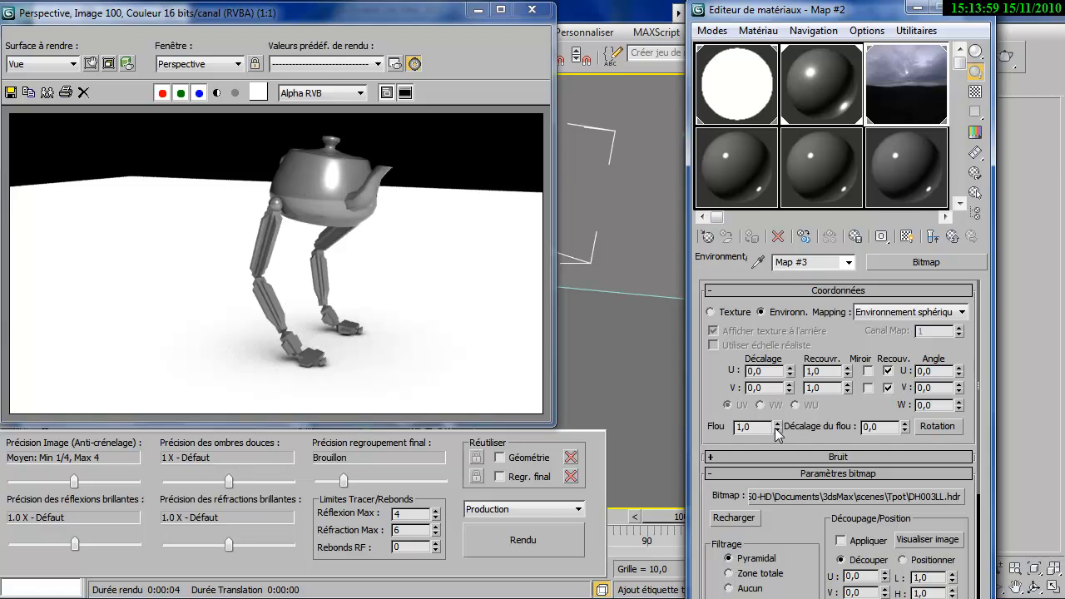
Step: Enable cropping on the HDR bitmap and crop it to the sky above the horizon, with a height of 0,496
left_click_drag(717, 428, 758, 265)
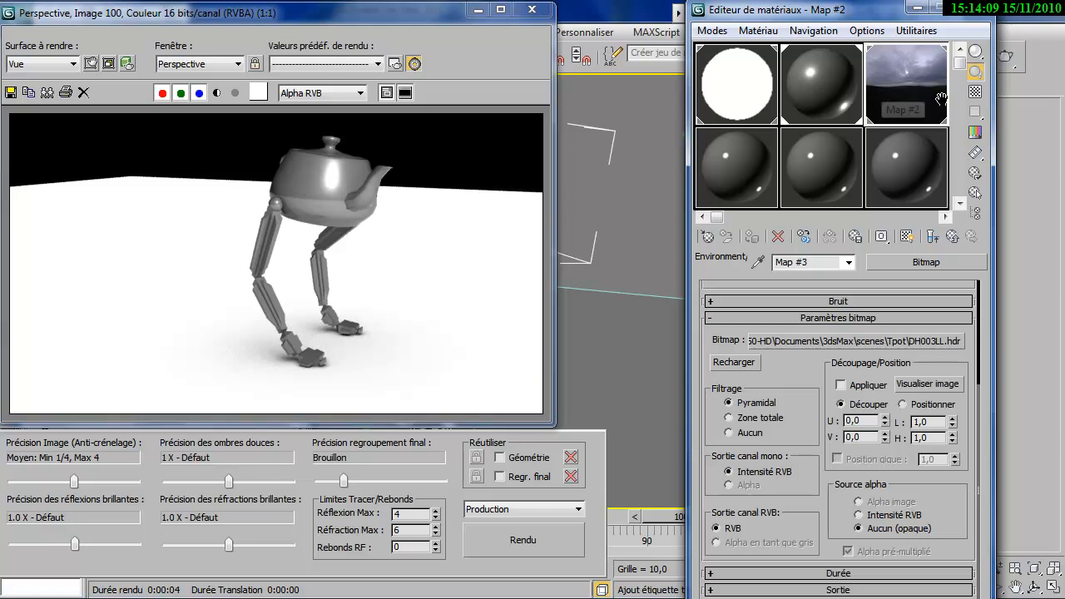
left_click(849, 385)
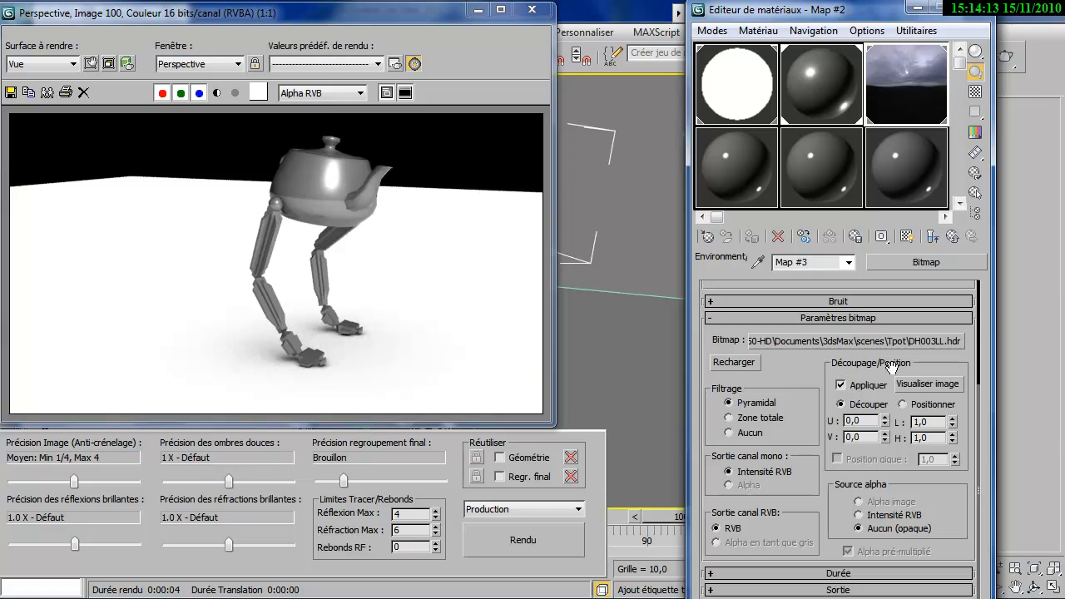
left_click(938, 388)
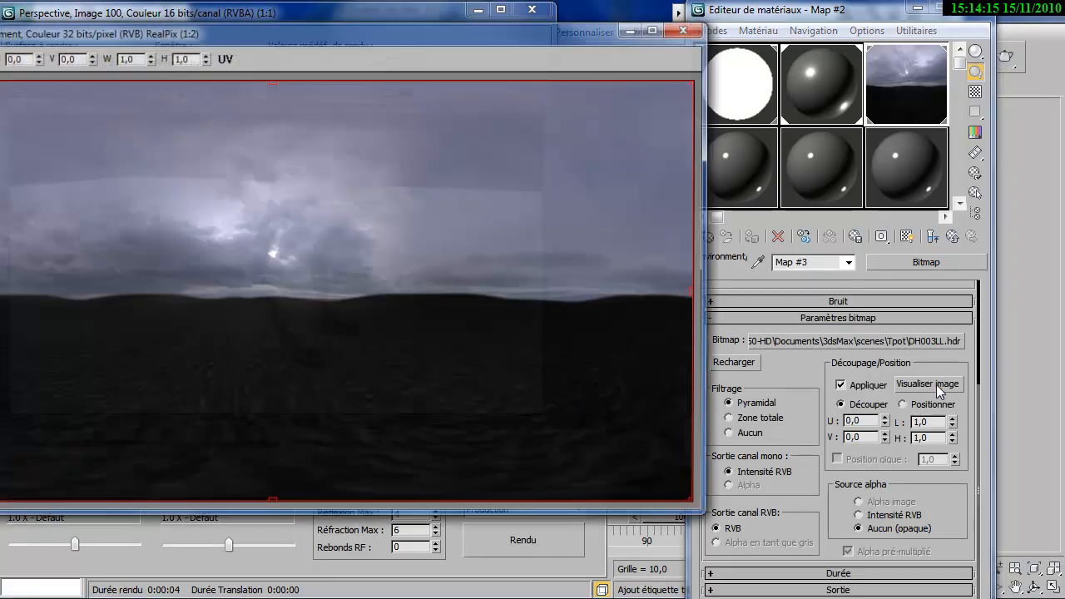
left_click_drag(568, 37, 820, 93)
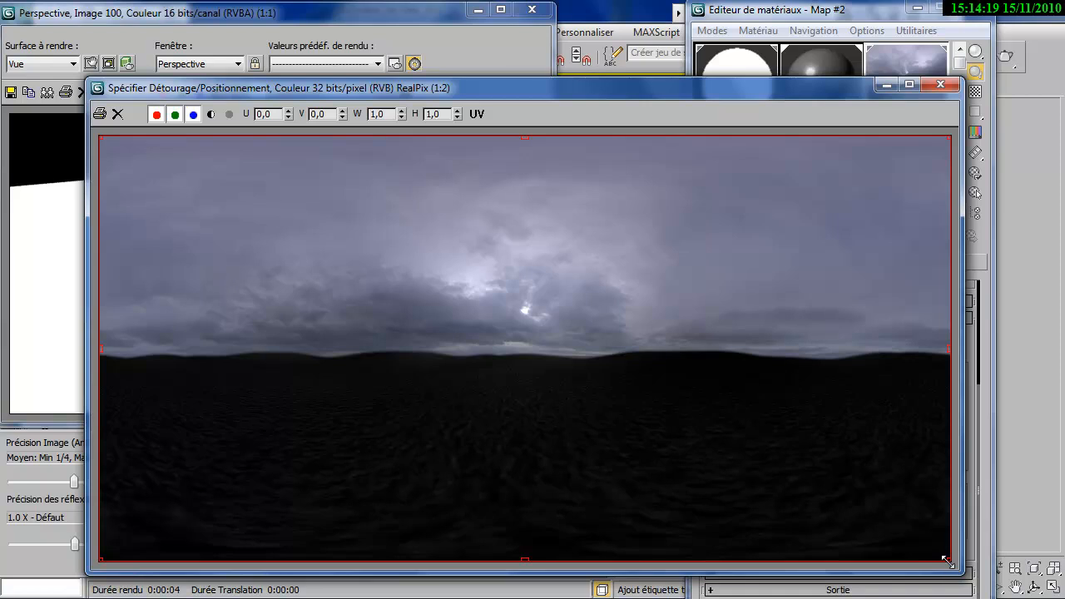
left_click_drag(948, 561, 954, 345)
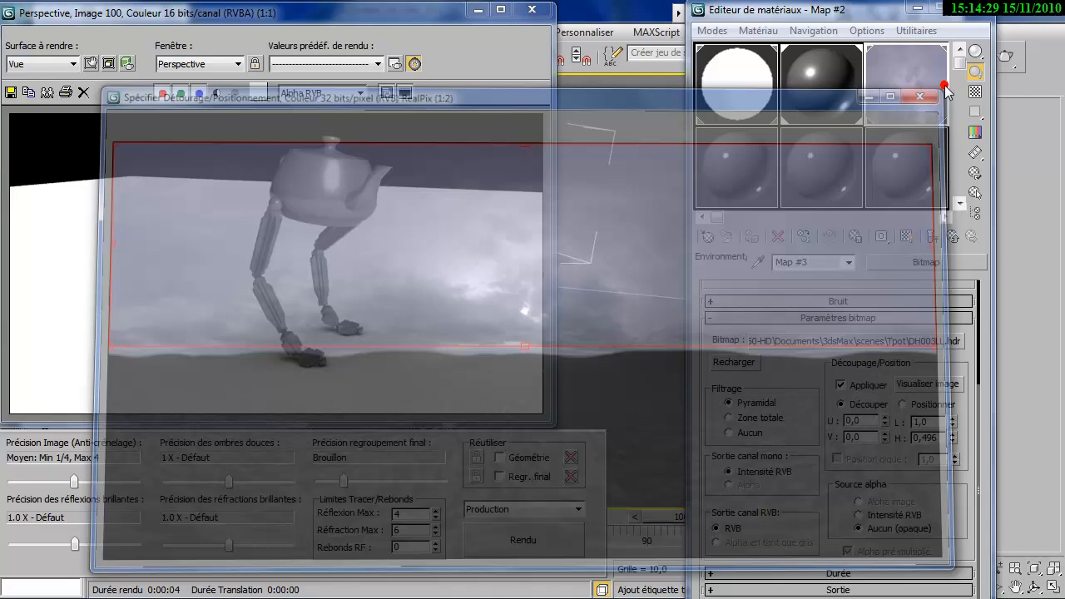
left_click(940, 84)
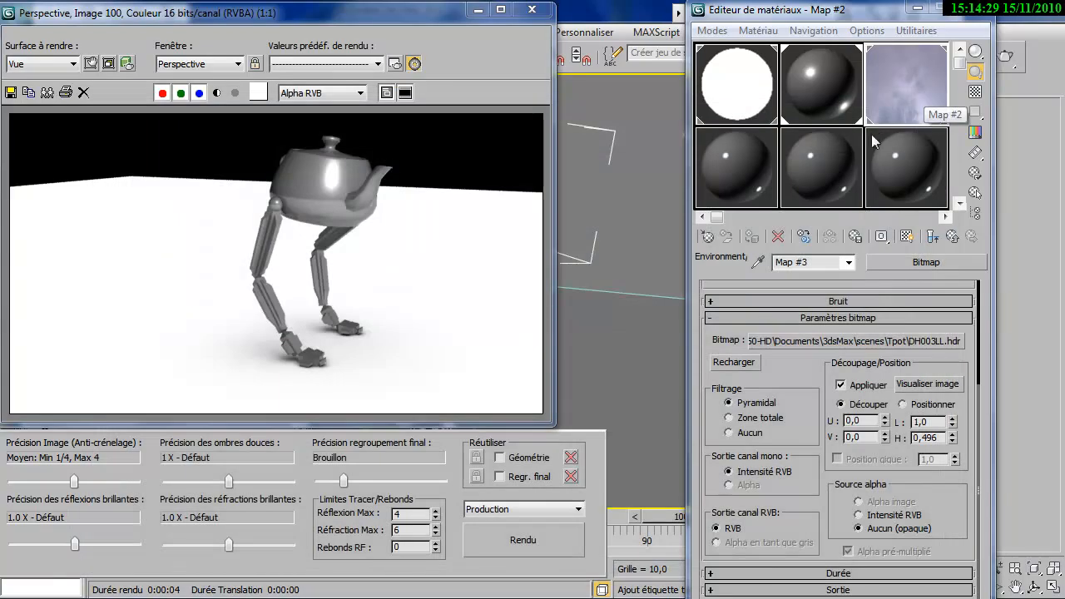
Step: Raise the HDR bitmap's output RGB level (Niveau RVB) to 1,28 and render the view
left_click(832, 590)
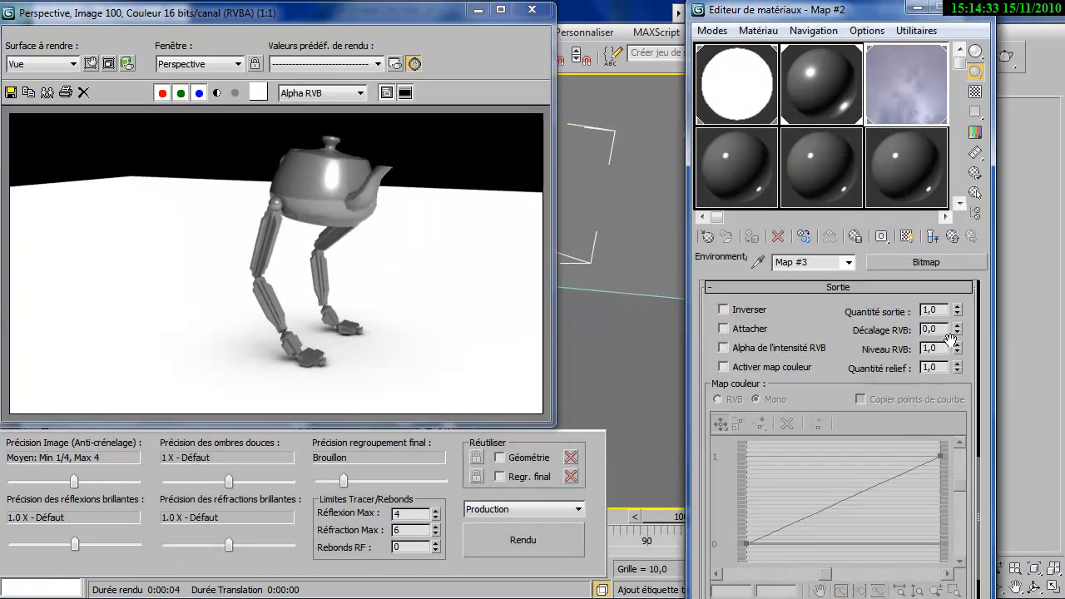
left_click_drag(958, 350, 969, 323)
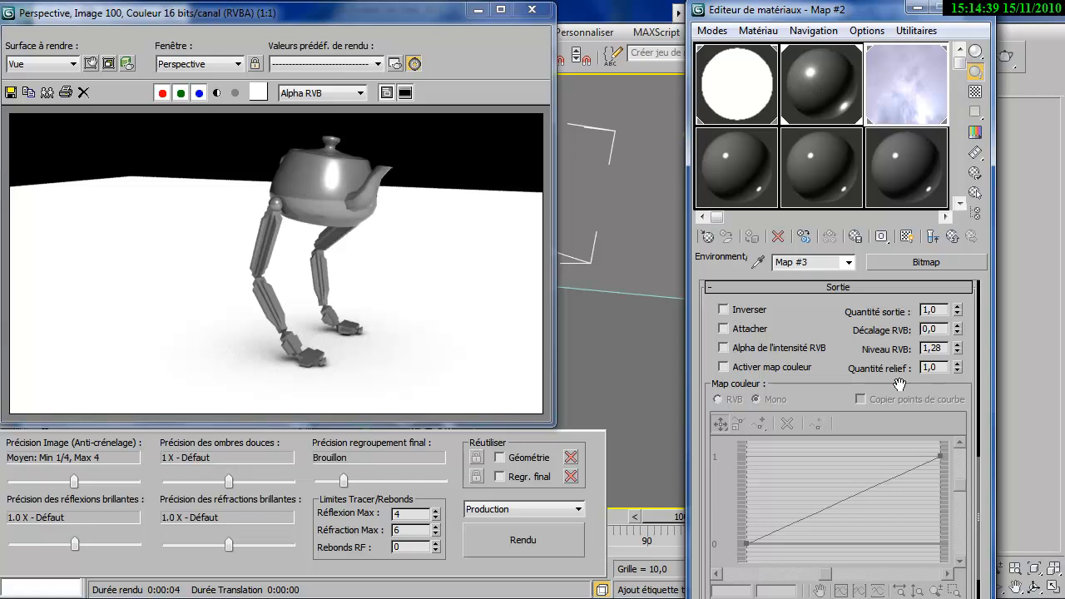
left_click(524, 541)
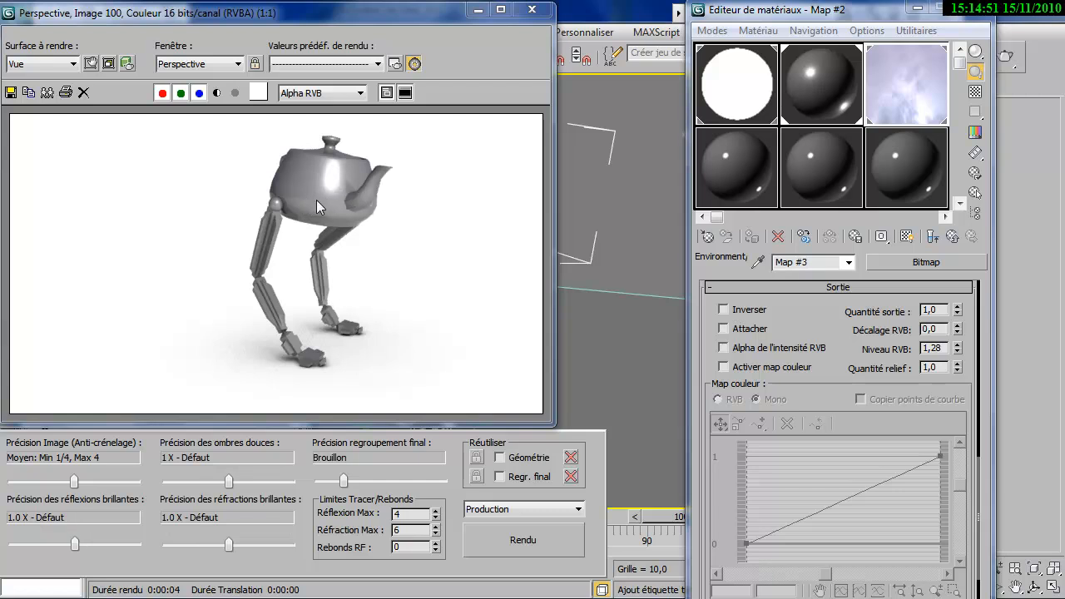
Step: Display the settings of the 02 - Default material and minimize the material editor
left_click(811, 102)
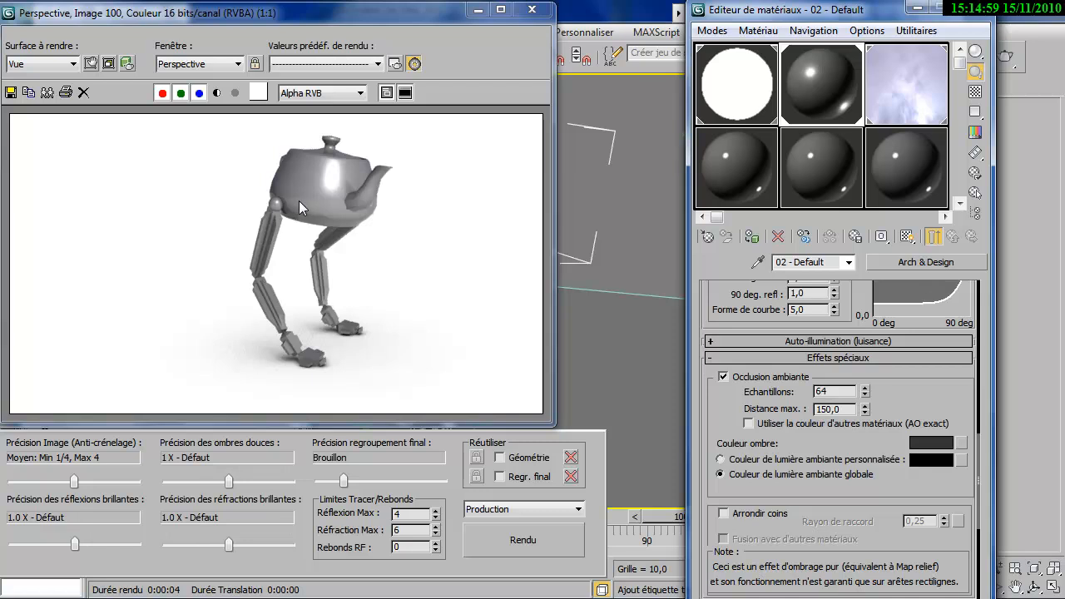
left_click(919, 8)
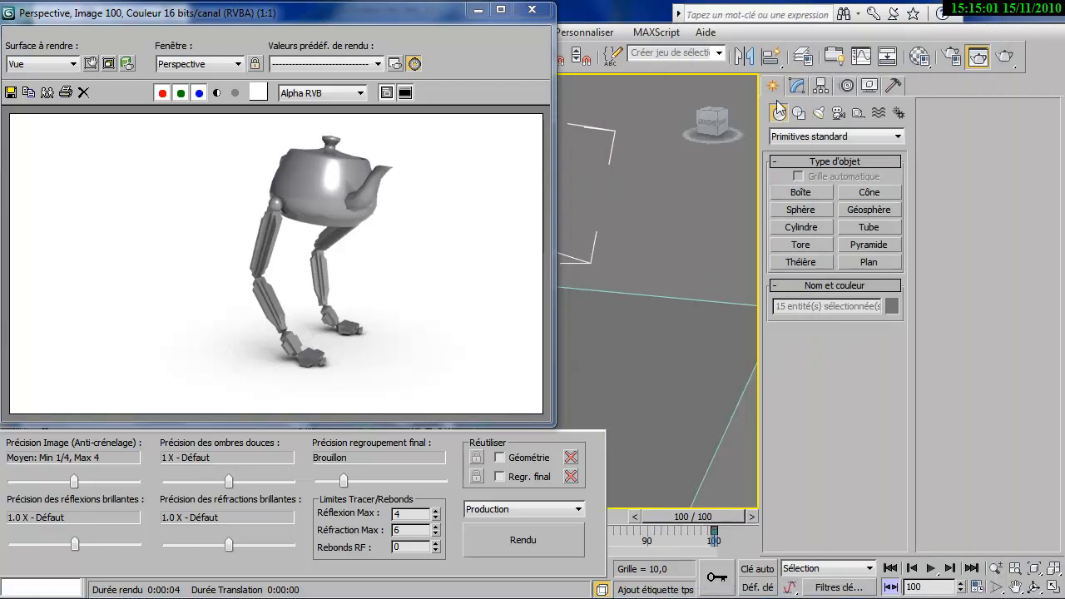
Step: Place a standard Dôme de lumière (skylight) on the ground in the Perspective viewport
left_click(819, 113)
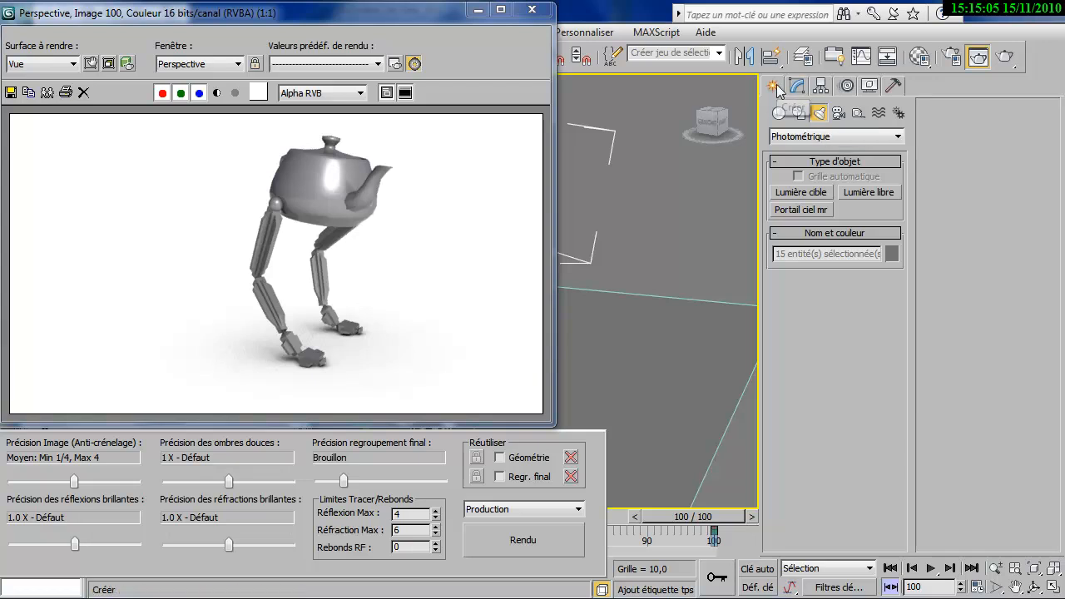
left_click(826, 138)
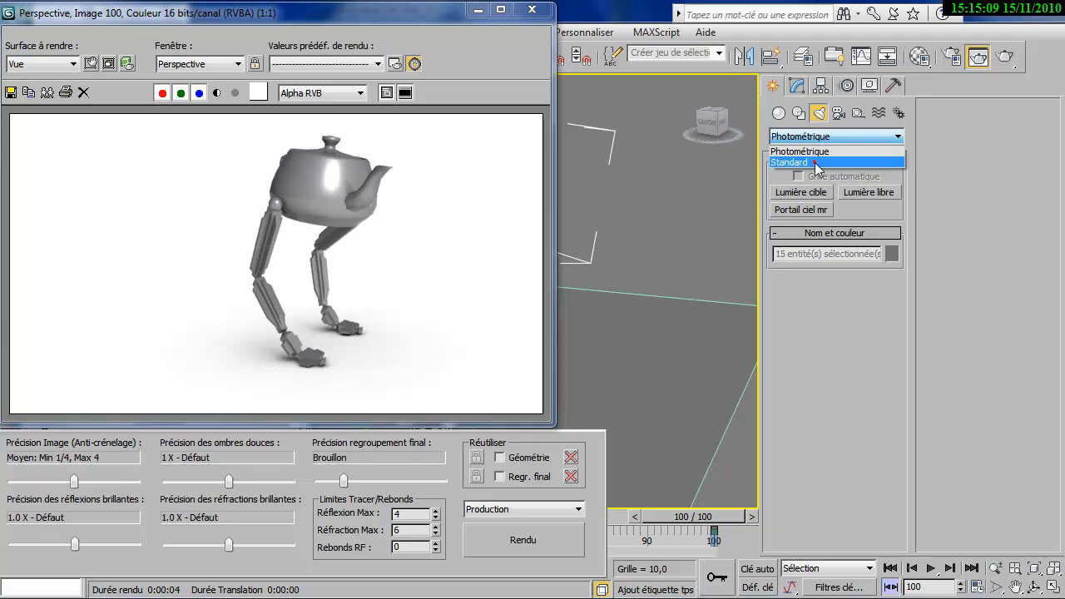
left_click(817, 163)
left_click(869, 227)
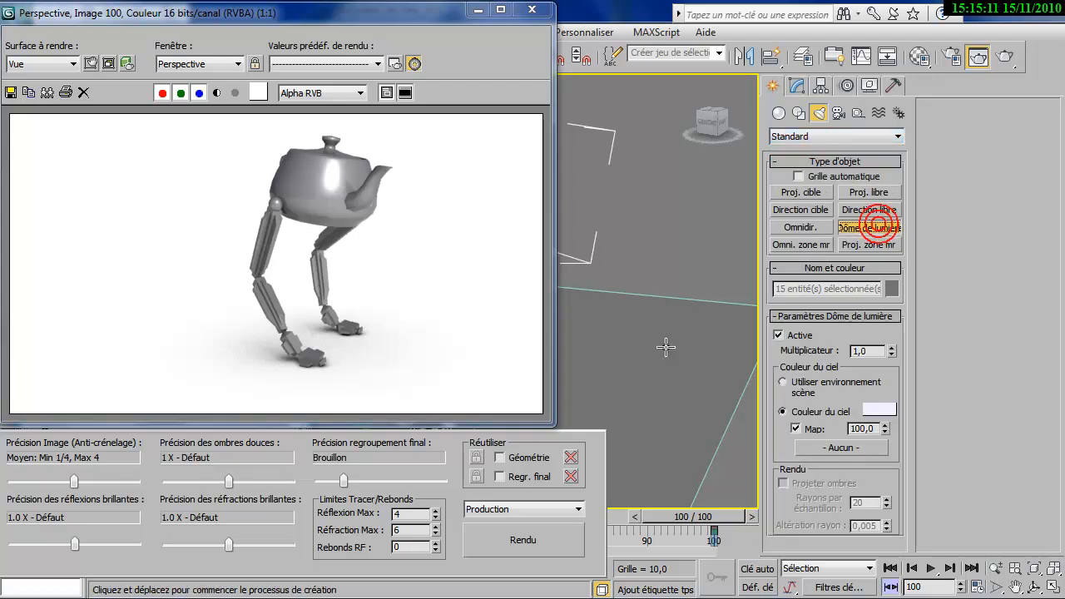
left_click(666, 333)
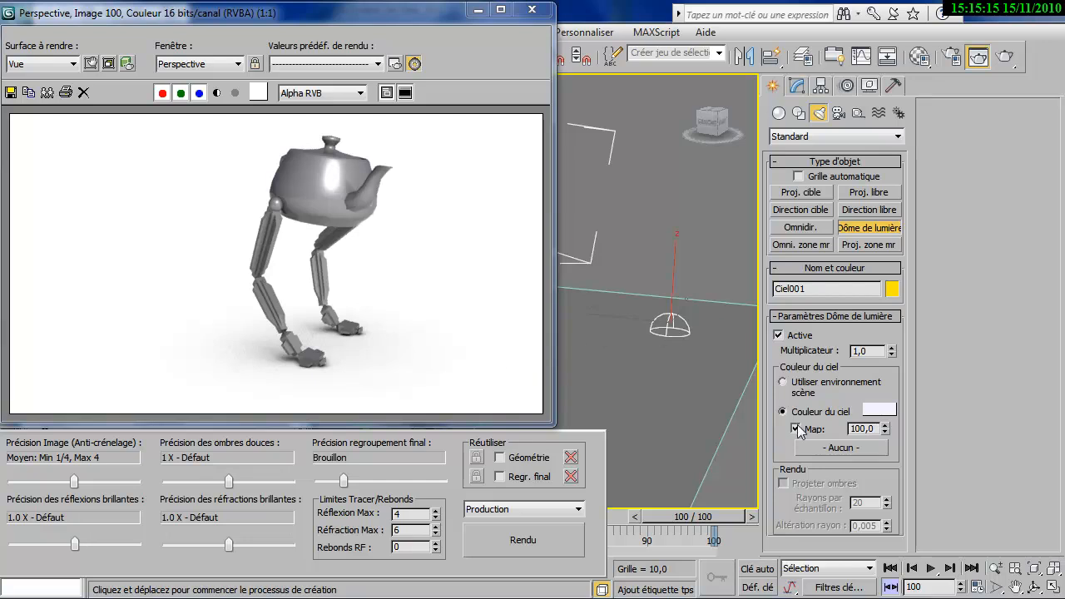
Step: Make the skylight use the scene environment as its sky colour, set its multiplier to 2, and render the view
left_click(804, 387)
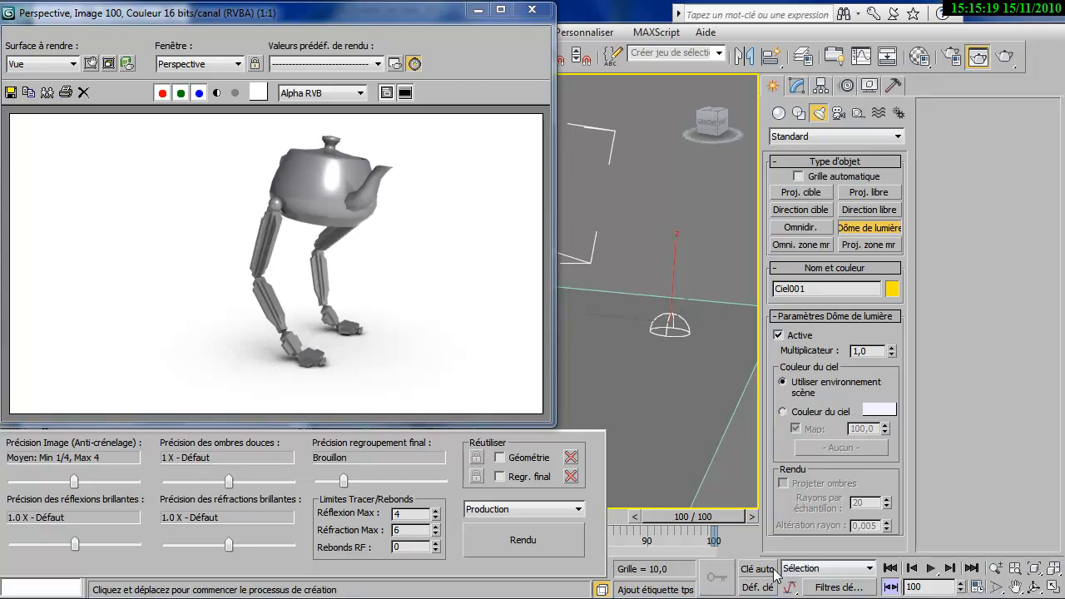
left_click(522, 549)
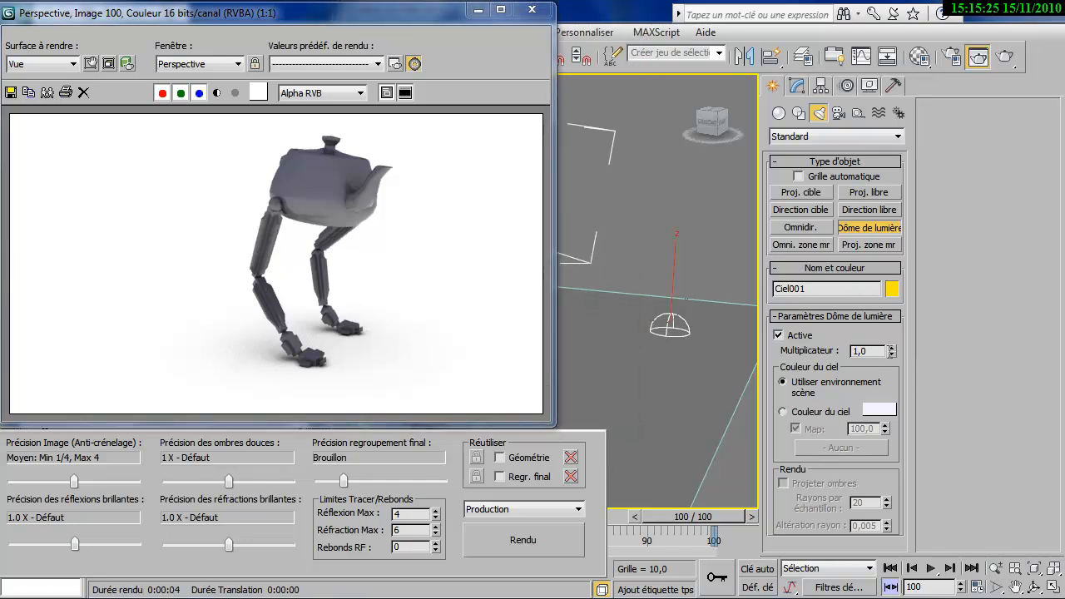
double_click(859, 351)
type("2")
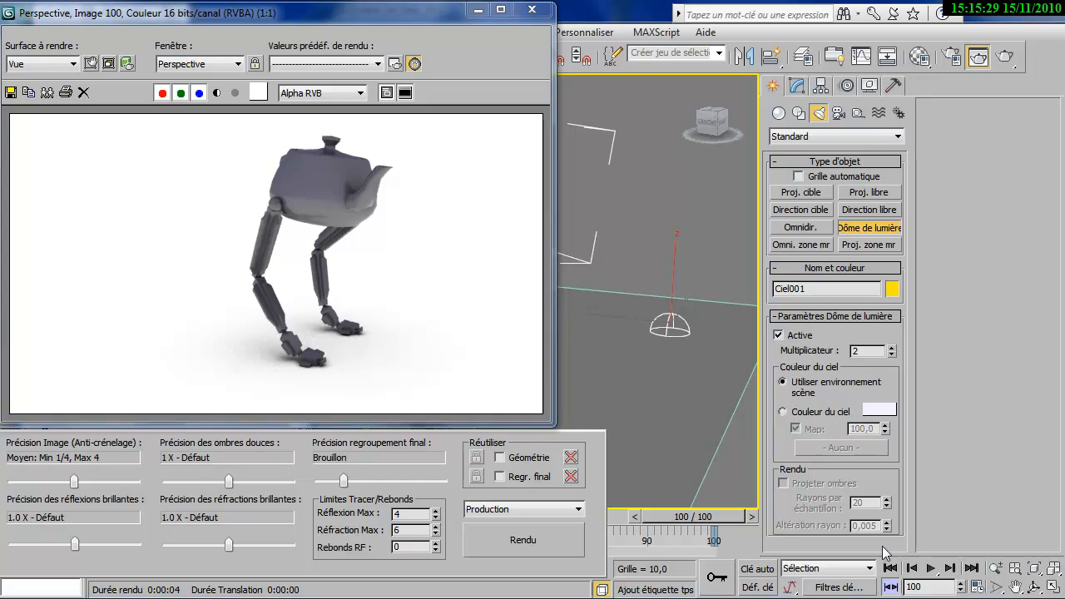
left_click(493, 535)
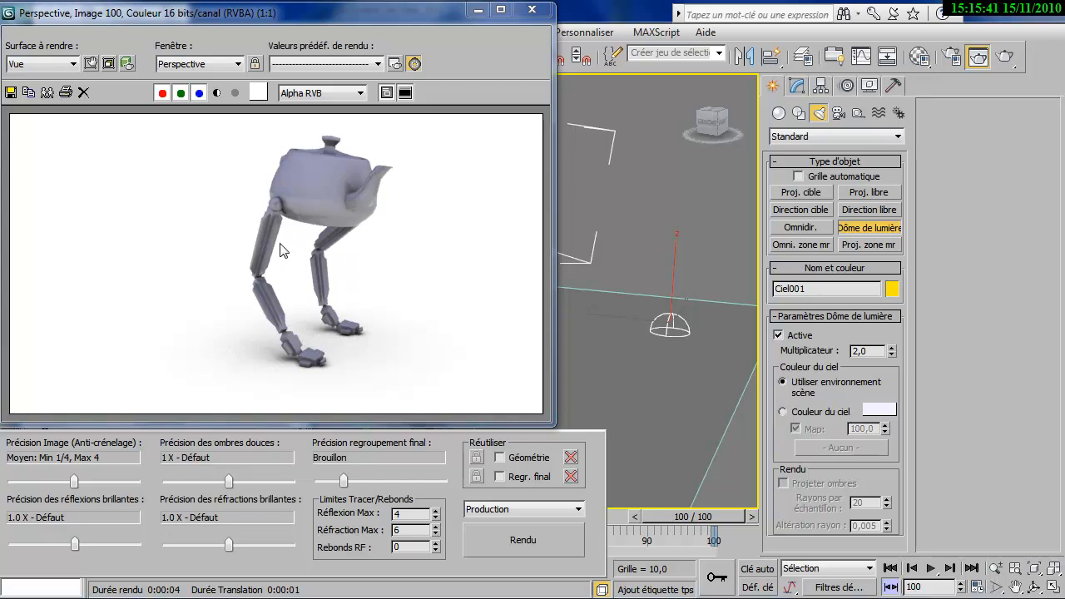
Step: Load the bitmap fx3_Panels_Bump2.jpg as the Relief (bump) map of the 02 - Default material
left_click(919, 55)
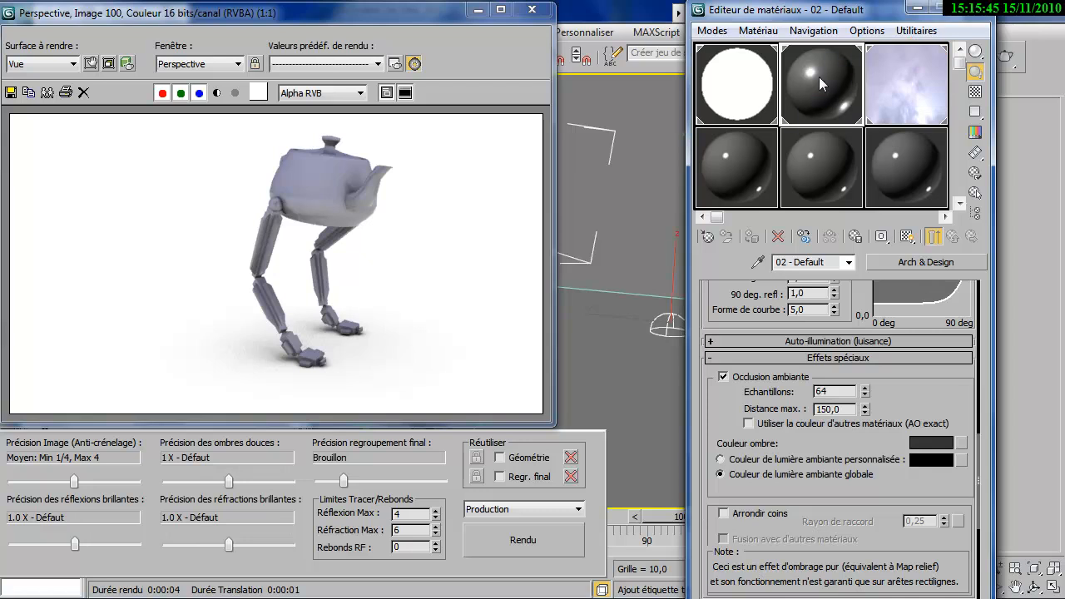
scroll(726, 409, "down", 5)
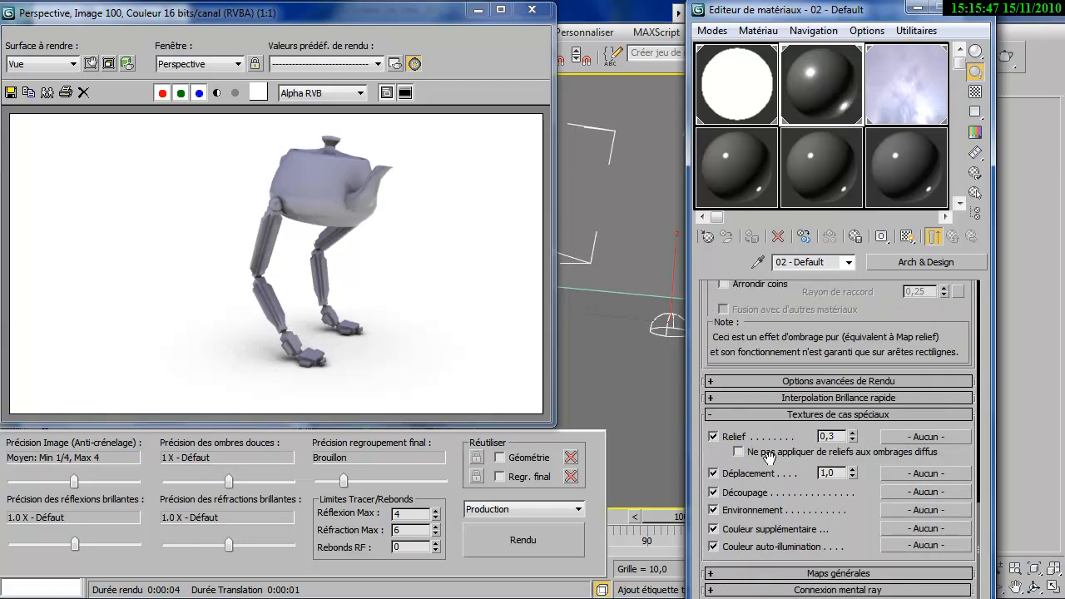
left_click(925, 436)
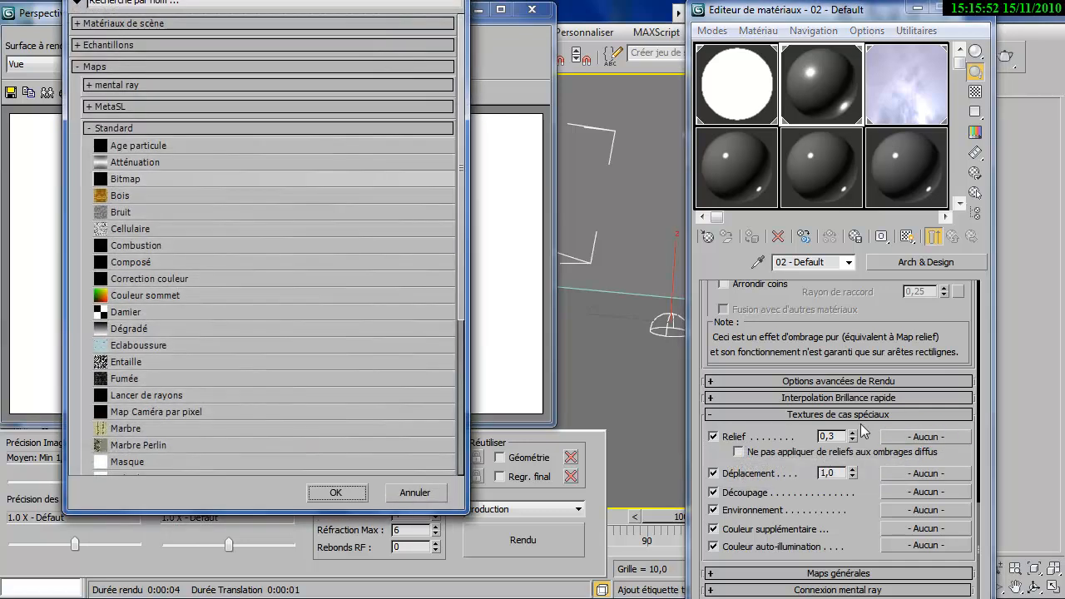
double_click(152, 179)
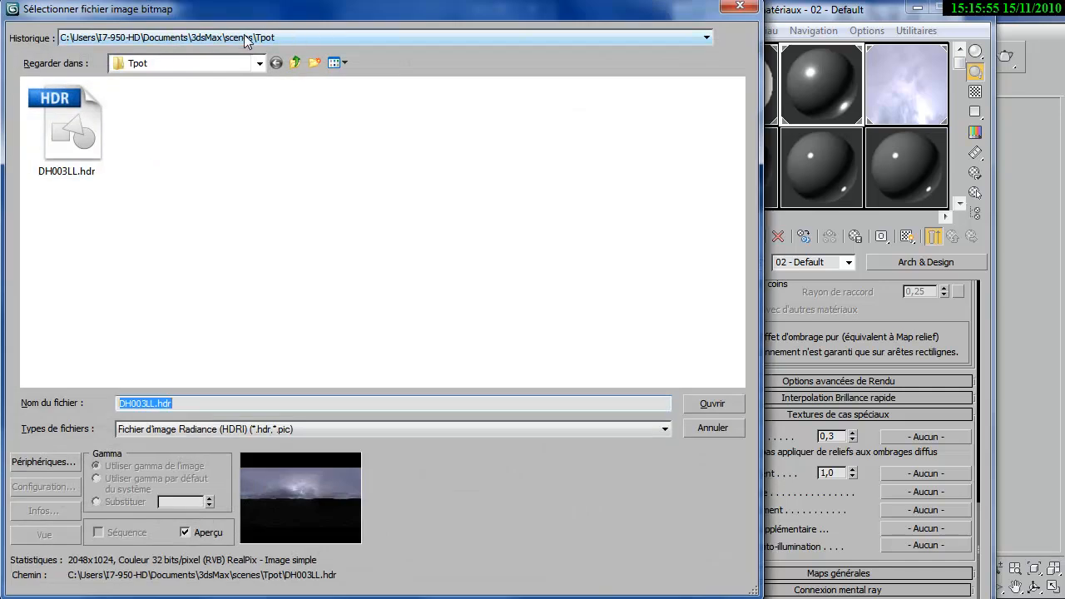
left_click(206, 427)
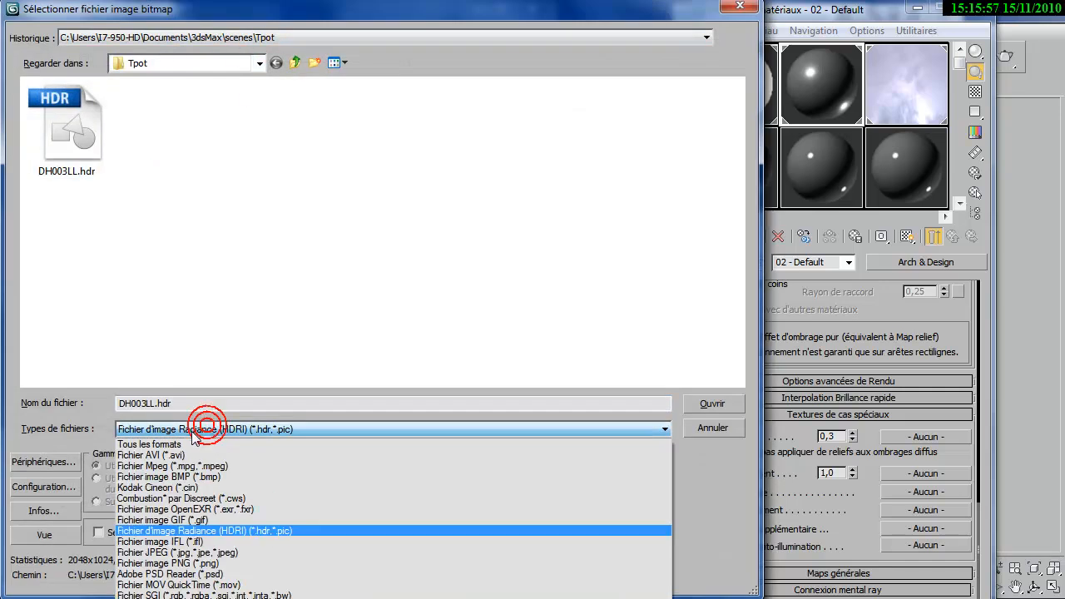
left_click(194, 443)
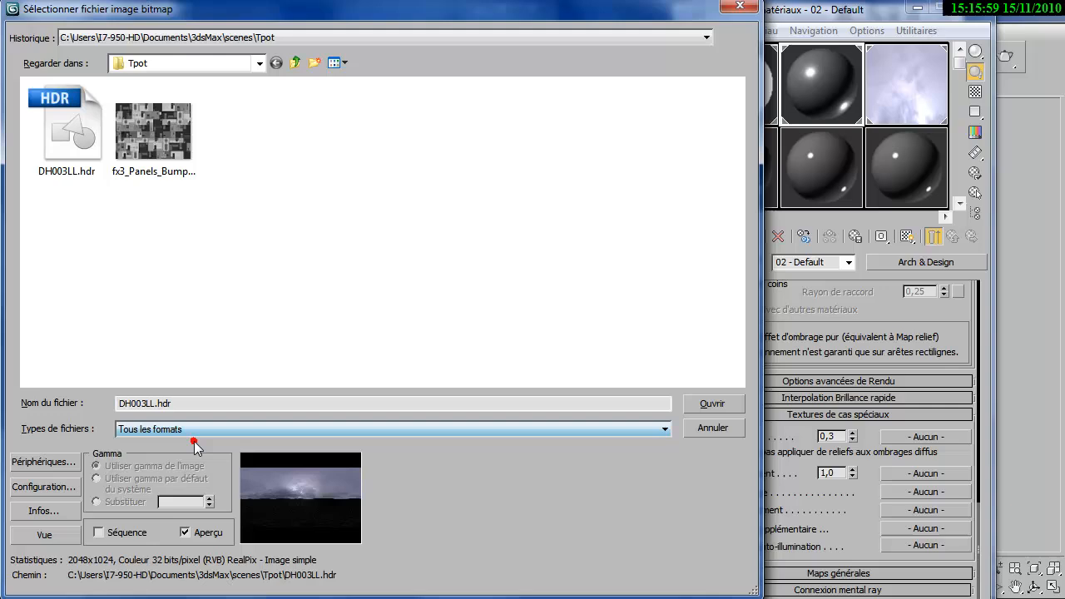
left_click(154, 140)
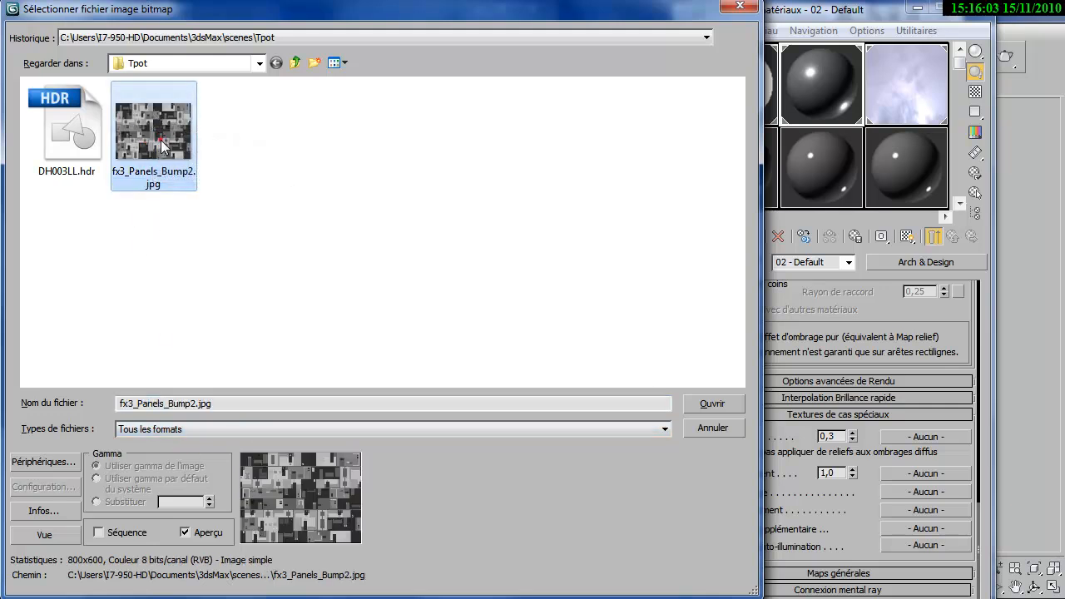
double_click(161, 141)
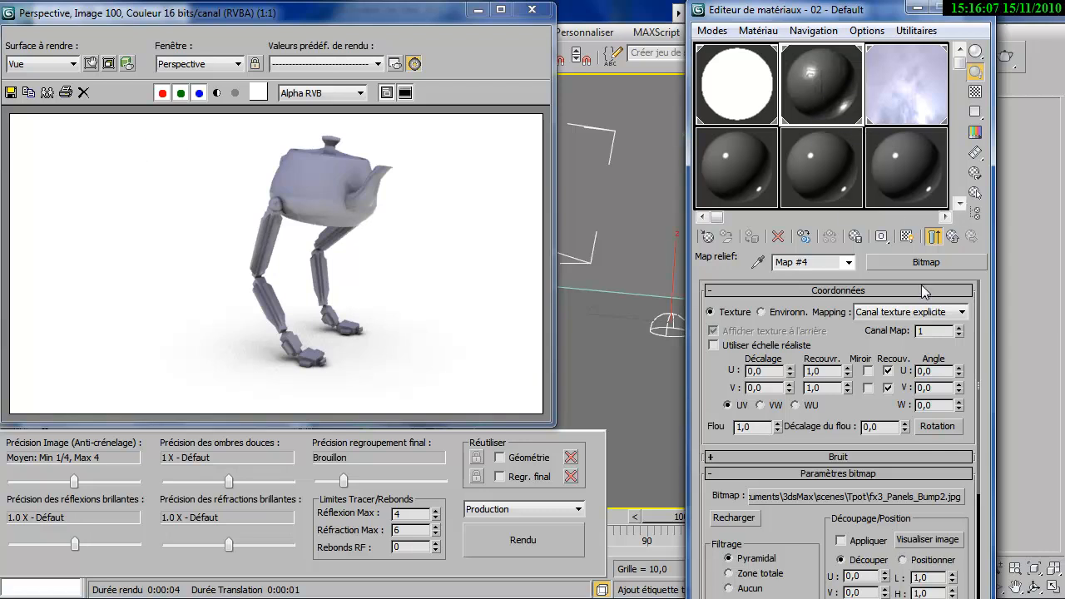
Step: Return to the 02 - Default material, raise its Relief amount to 1,59, and render the view
left_click(1004, 56)
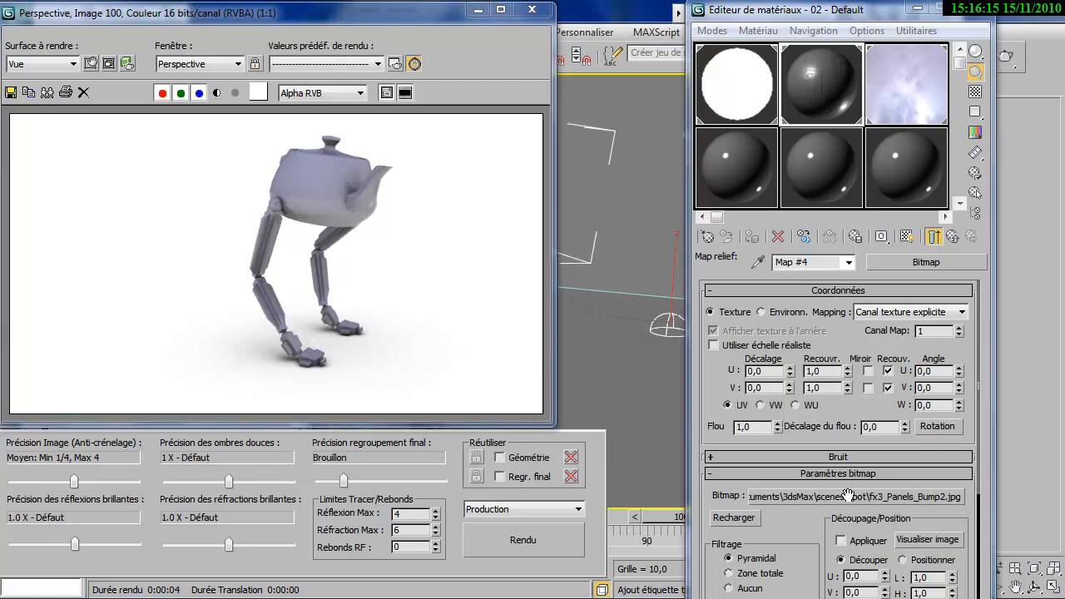
left_click(933, 236)
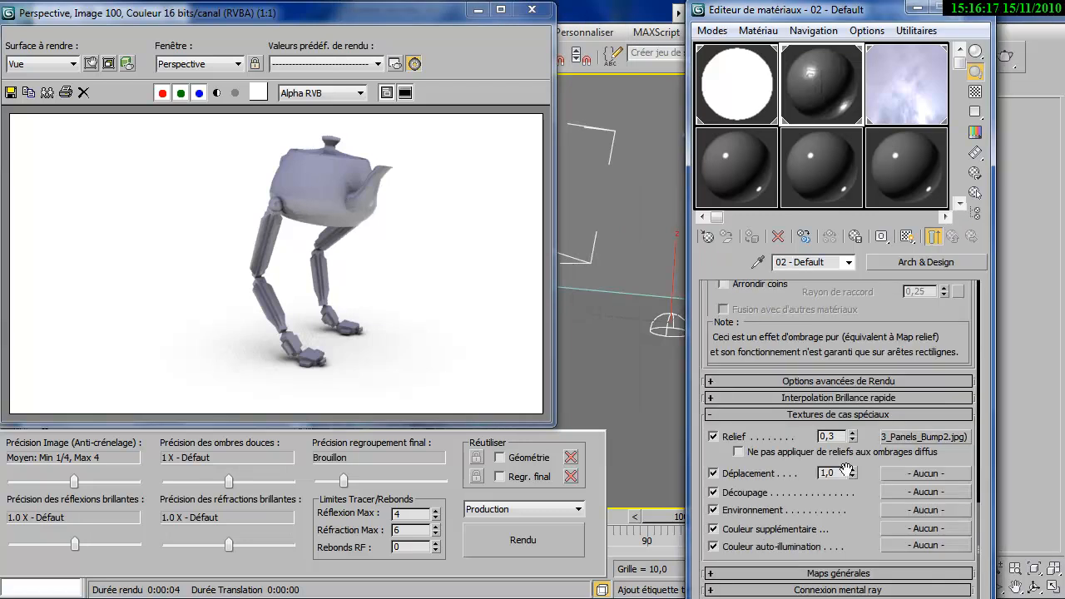
left_click_drag(853, 436, 875, 328)
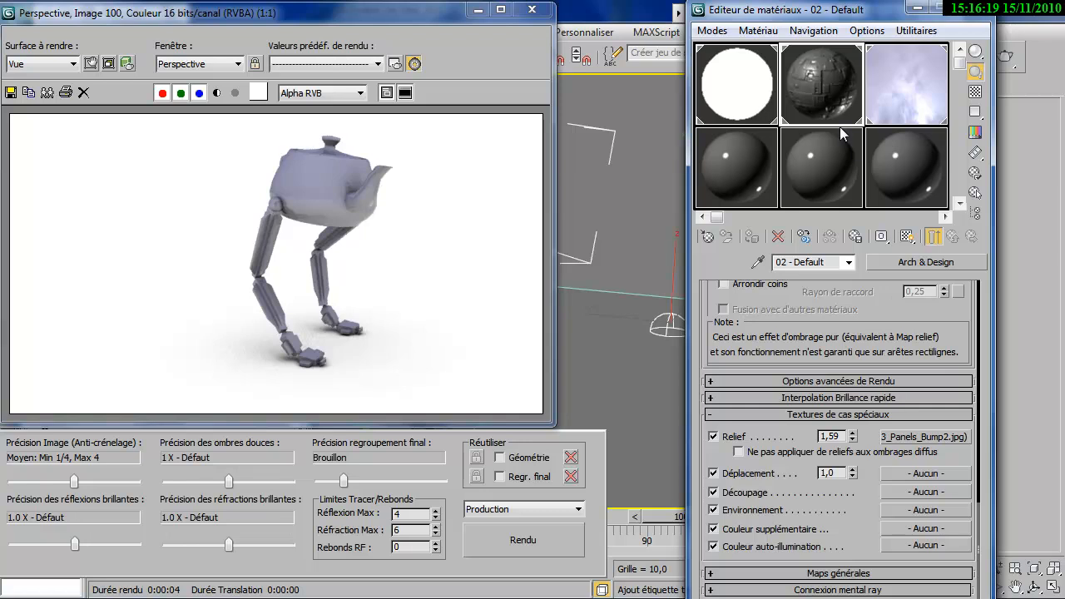
left_click(499, 537)
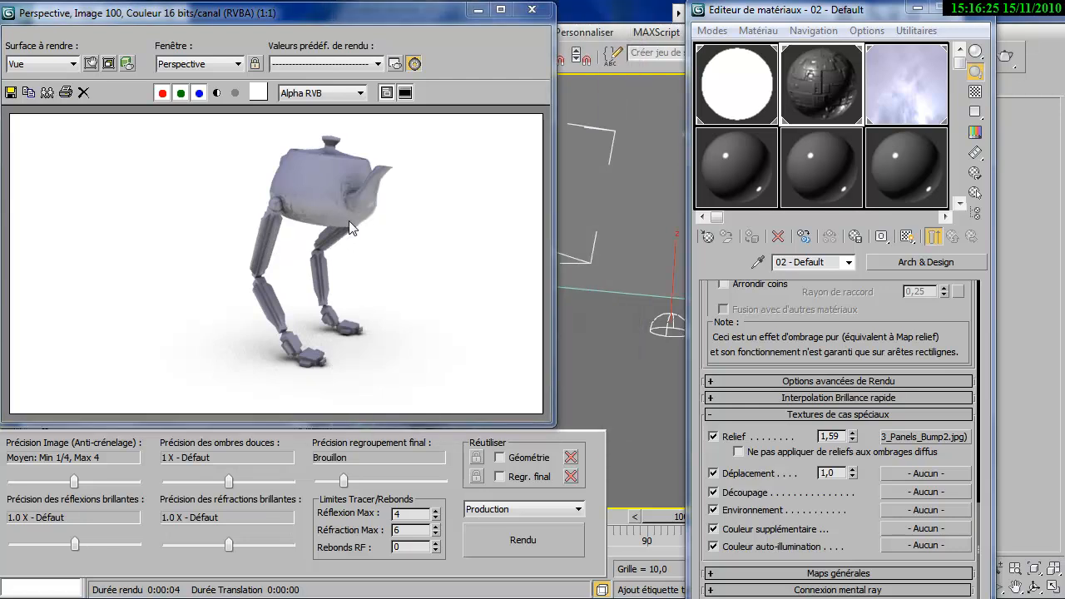
Step: Reduce the bump bitmap's blur (Flou) to 0,01, raise the material's Relief amount to 2,72, and render the view
left_click(923, 440)
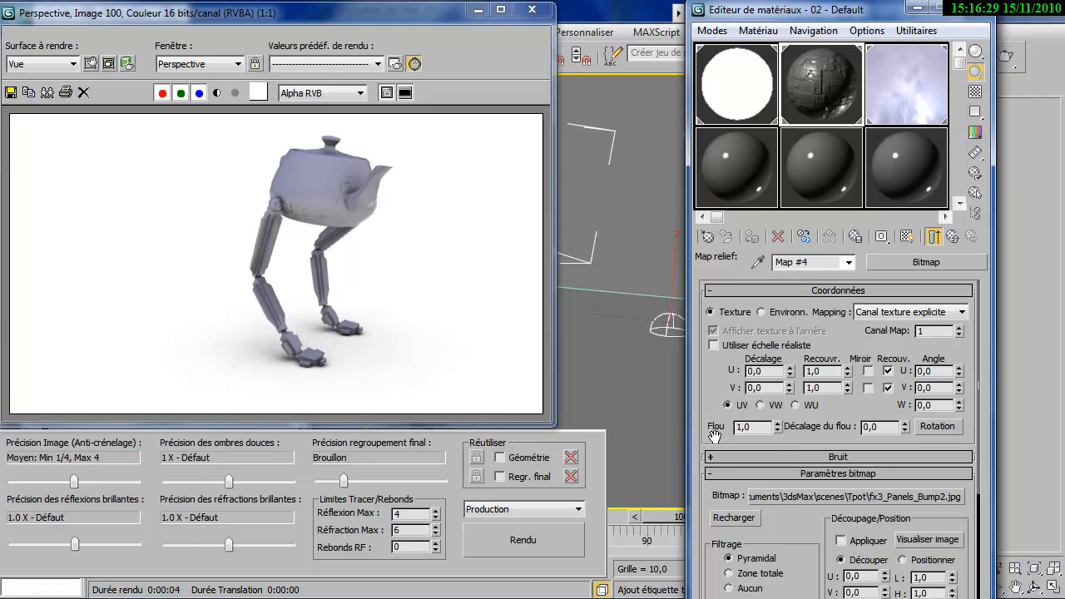
right_click(778, 430)
left_click(950, 240)
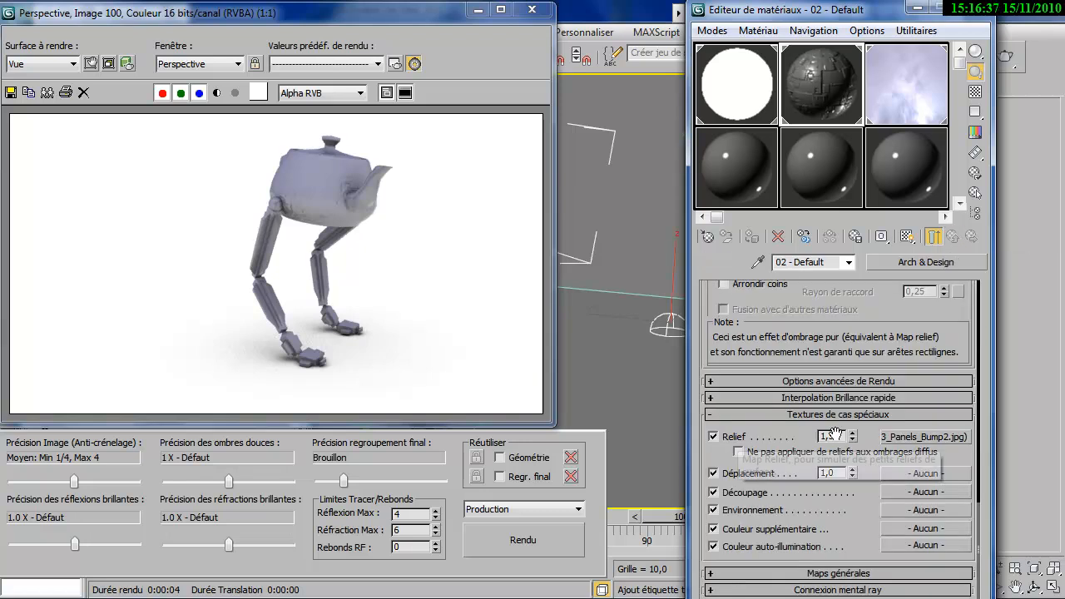
left_click(559, 545)
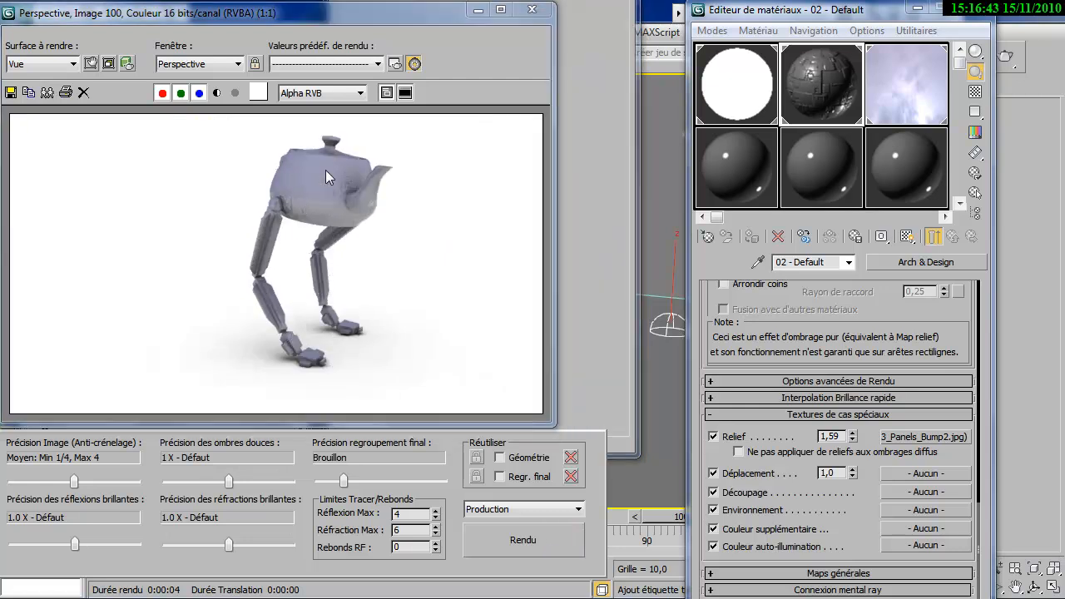
left_click_drag(853, 438, 848, 344)
left_click(498, 545)
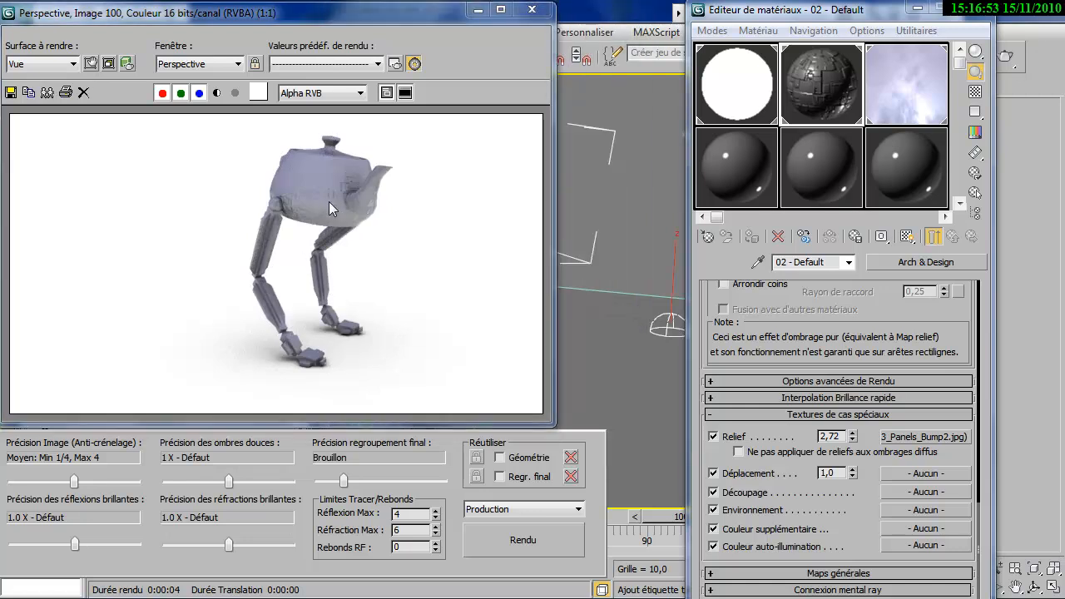
Step: Crop the bump bitmap to its upper-right quarter (U 0,502, V 0,0, width 0,498, height 0,51) and render the view
left_click(914, 436)
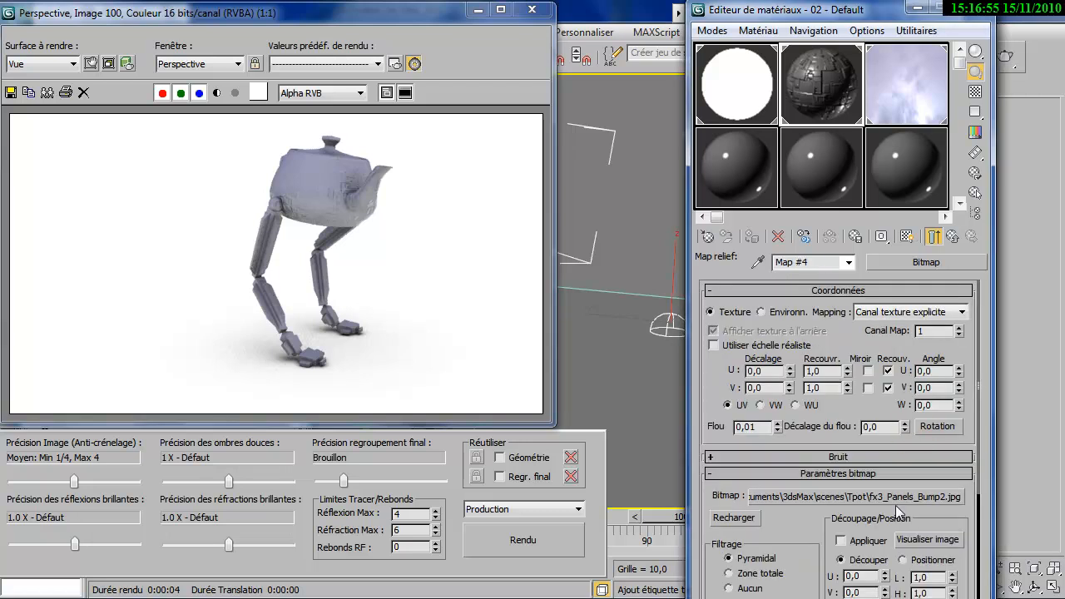
left_click(842, 541)
left_click(927, 540)
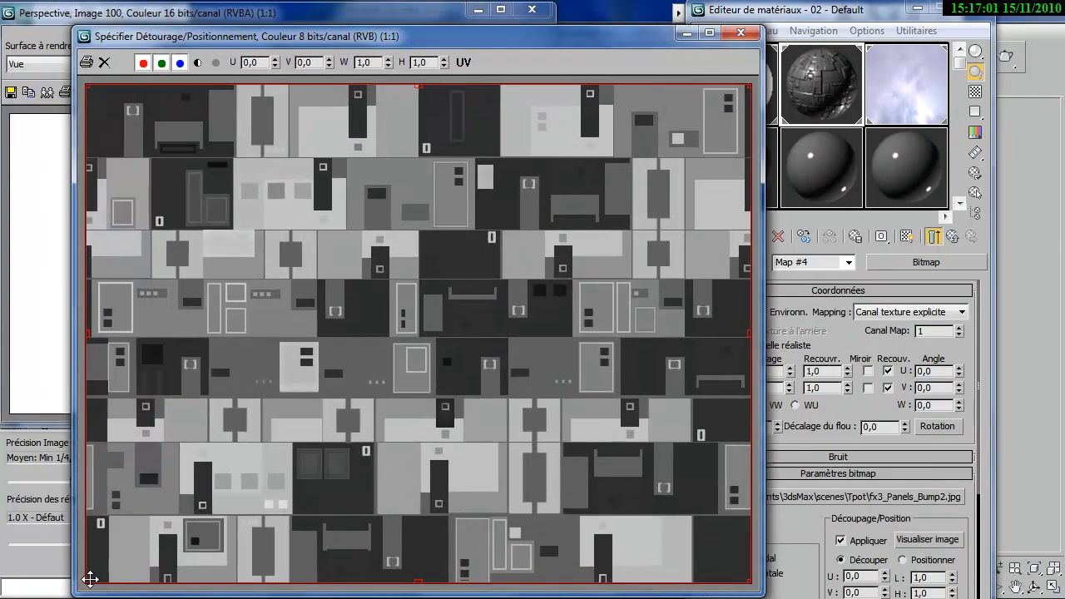
left_click_drag(89, 580, 420, 338)
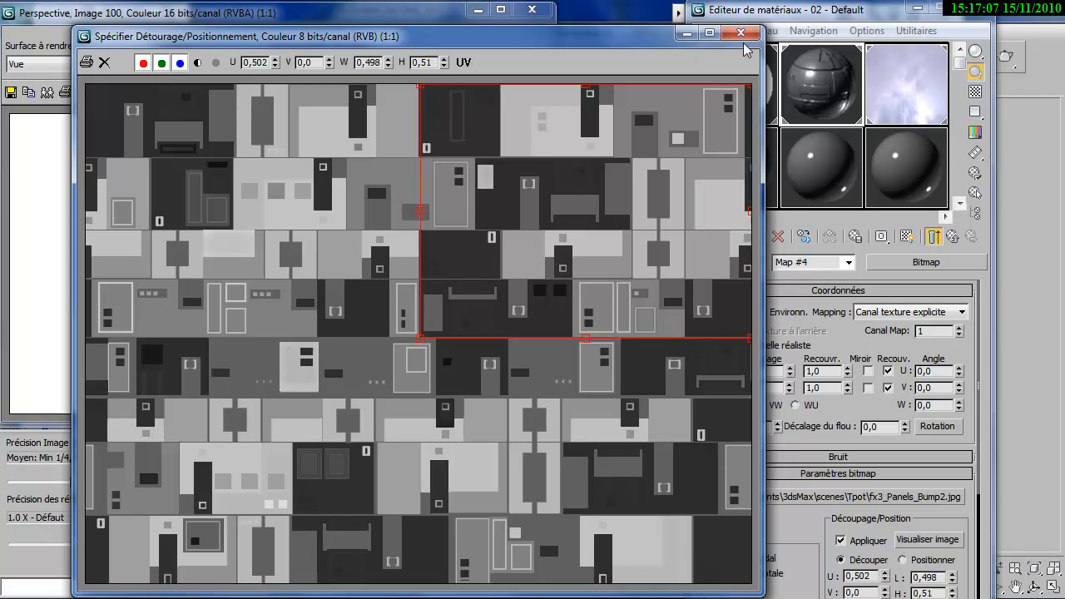
left_click(740, 33)
left_click(539, 543)
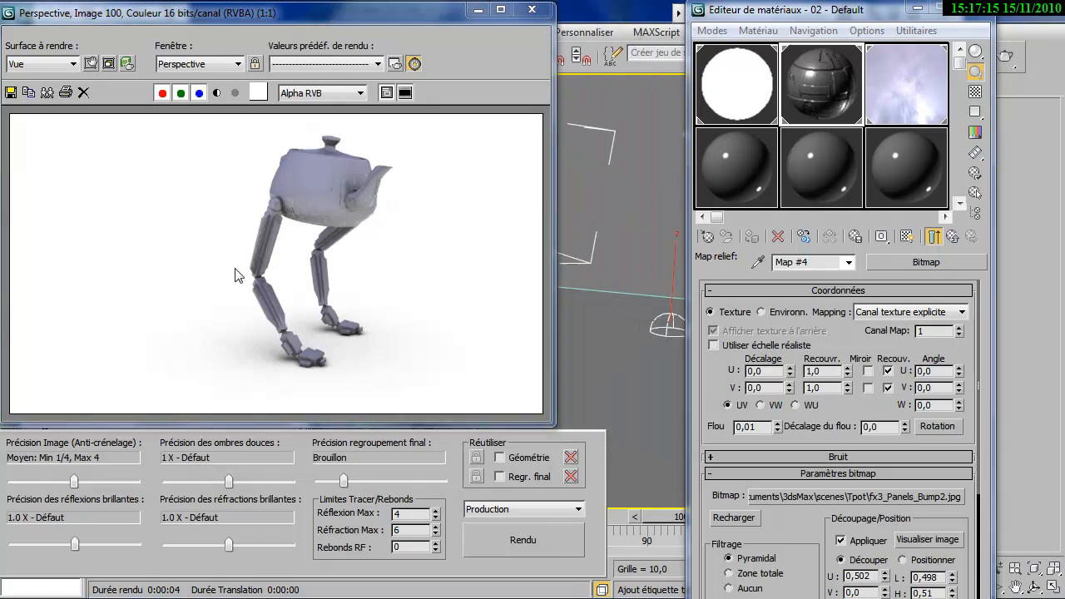
Step: Copy the Relief map into the Déplacement slot of the 02 - Default material as an instance and render the view
left_click(953, 236)
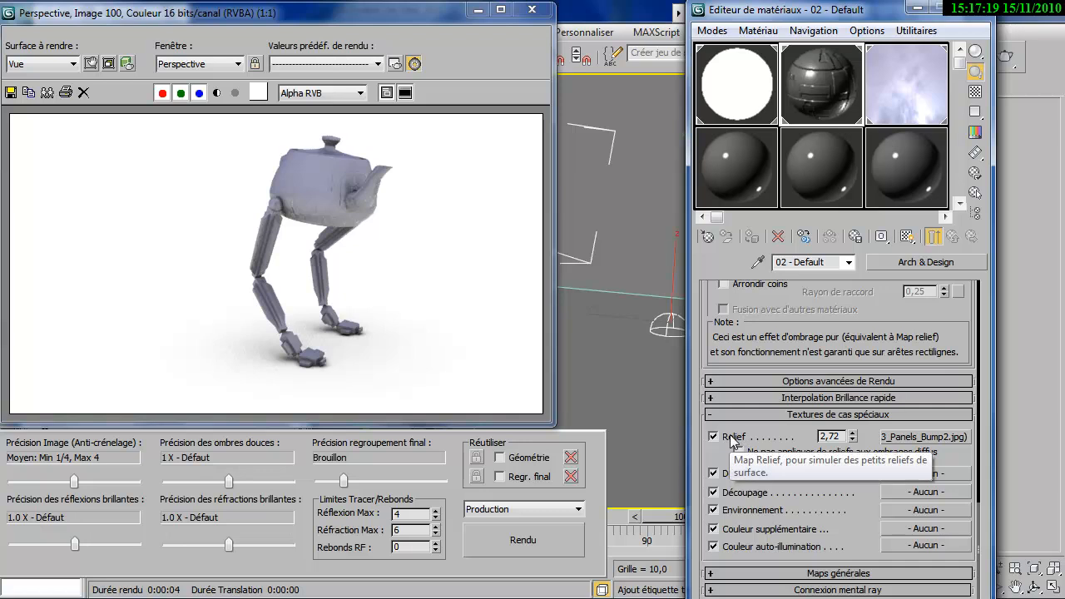
left_click_drag(937, 436, 920, 472)
left_click(819, 282)
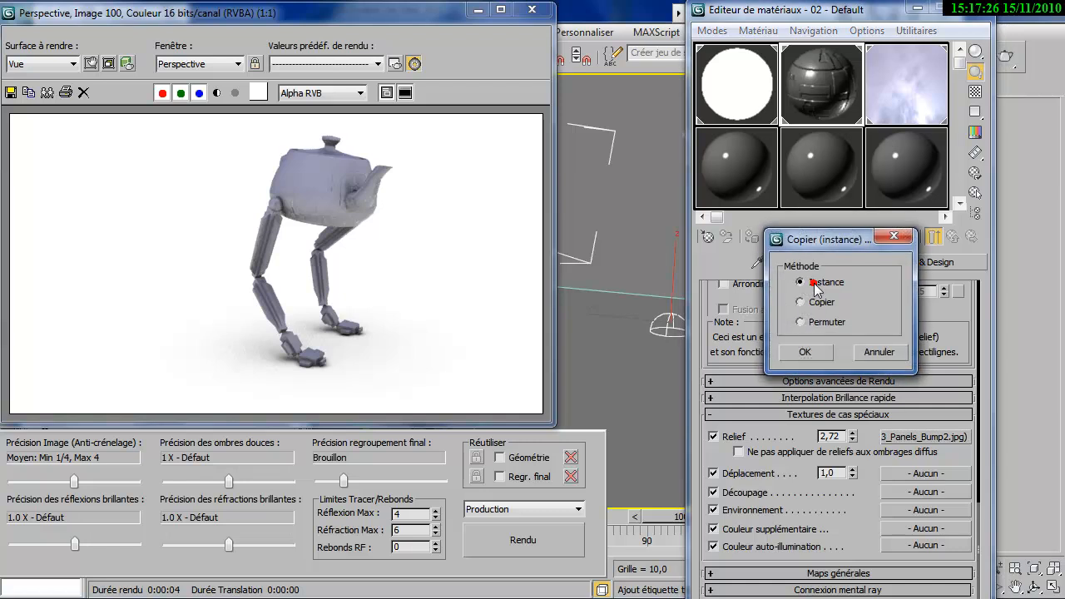
left_click(807, 353)
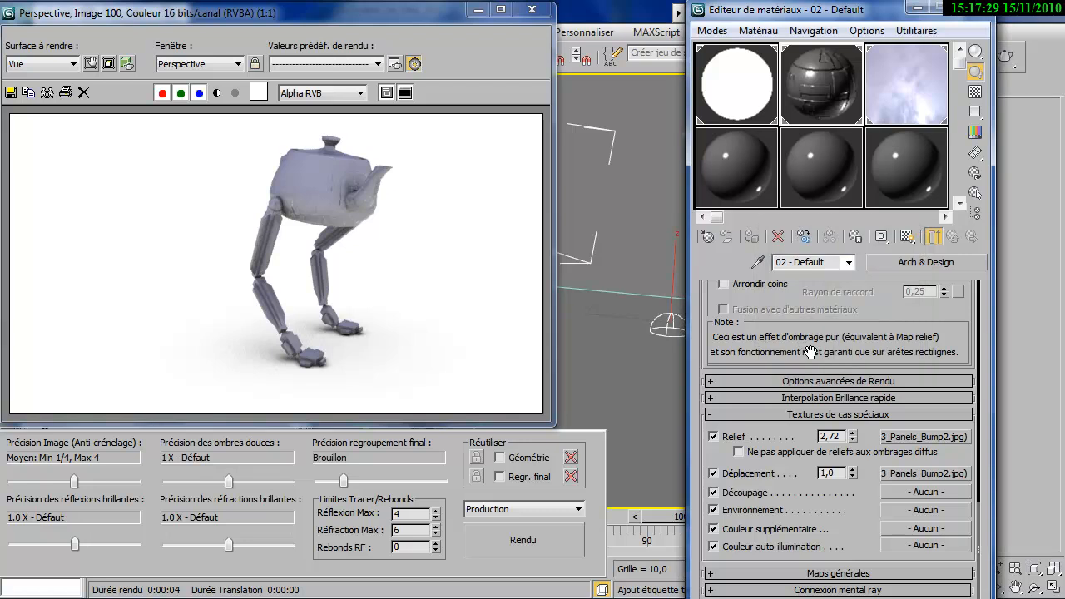
left_click(524, 541)
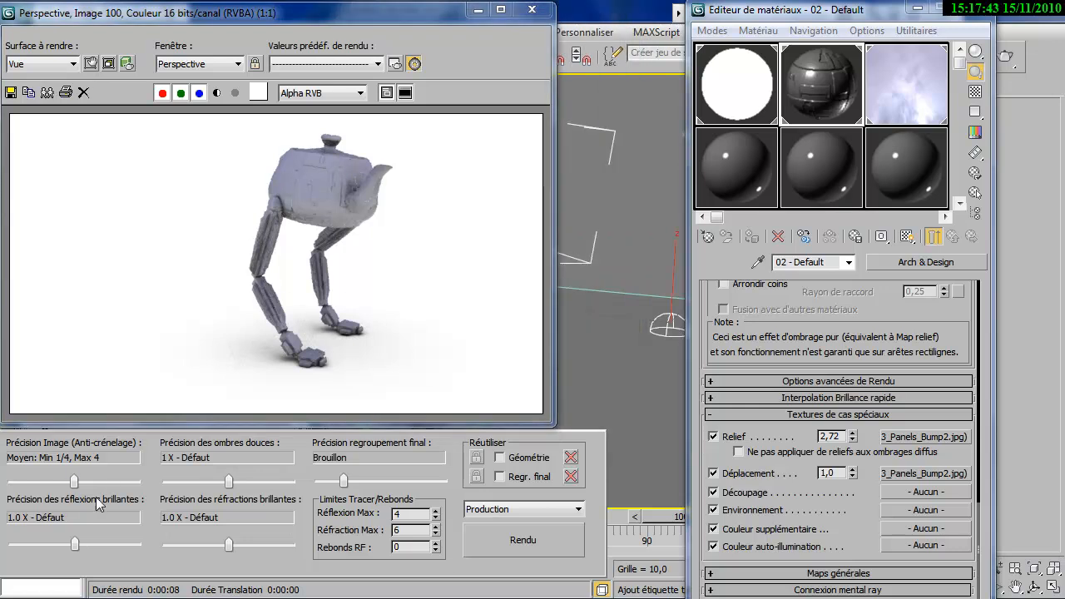
Step: Set the image precision to Intense: Min 4, Max 64 and the final gather bounces (Rebonds RF) to 1, and render
left_click(116, 481)
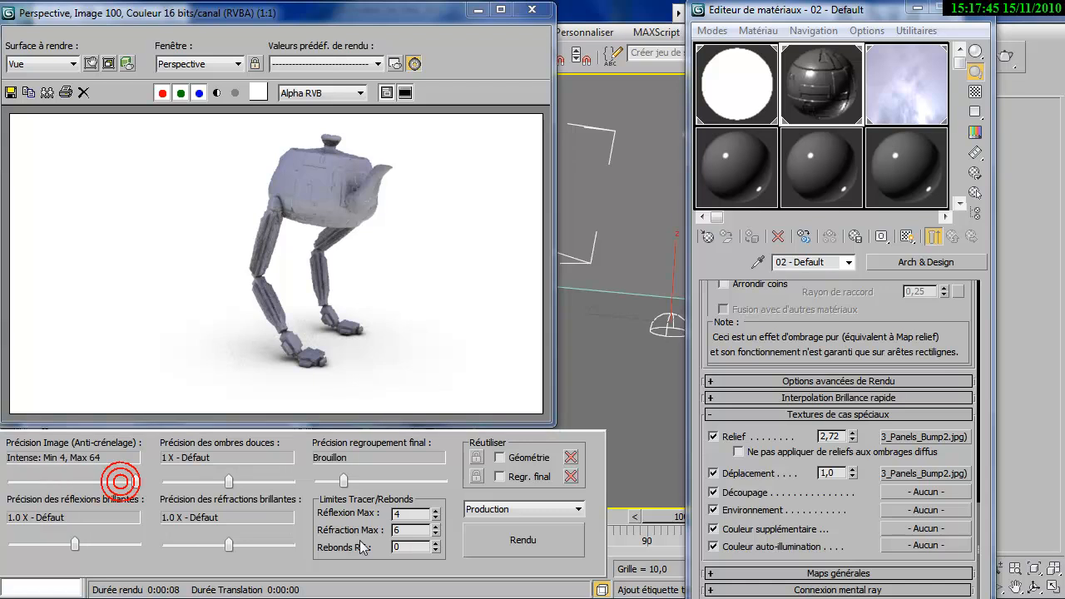
left_click(435, 544)
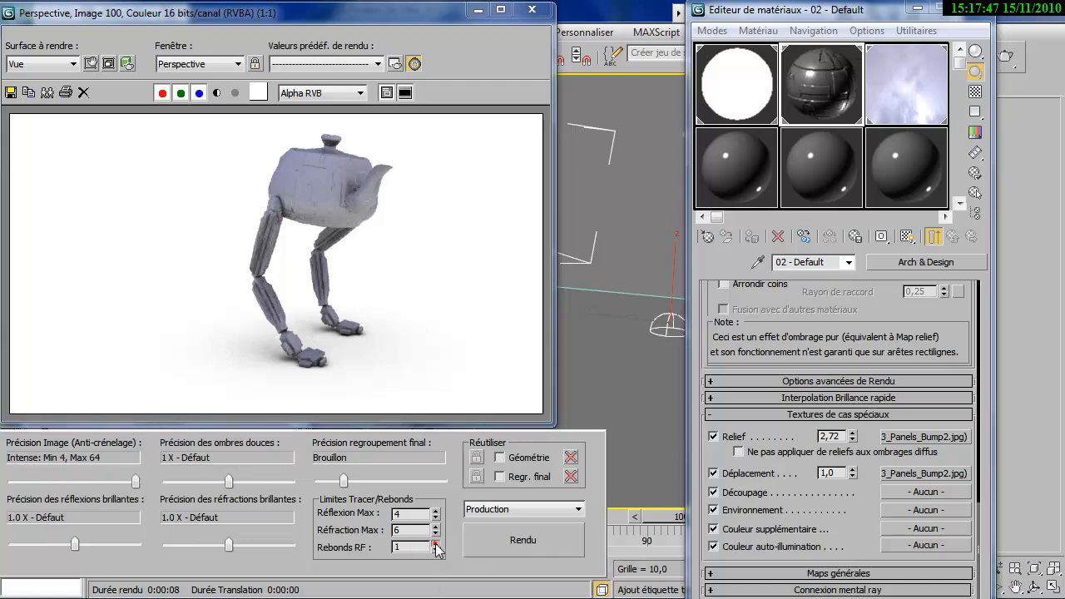
left_click(506, 541)
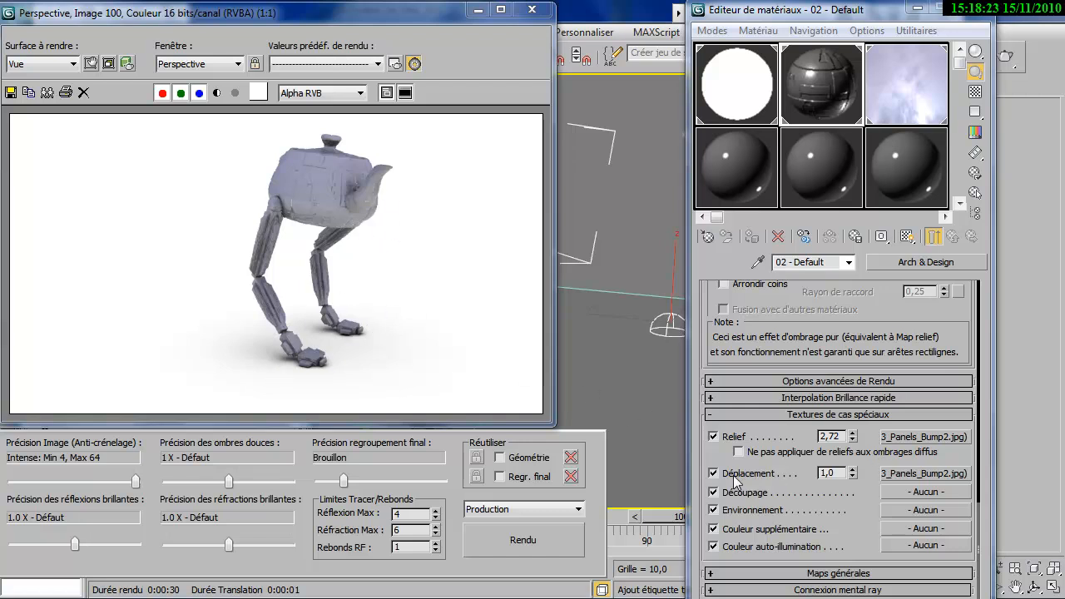
Step: Raise the 02 - Default material's Déplacement amount to 1,64 and render the view with the rendered image in front
left_click_drag(853, 473, 797, 424)
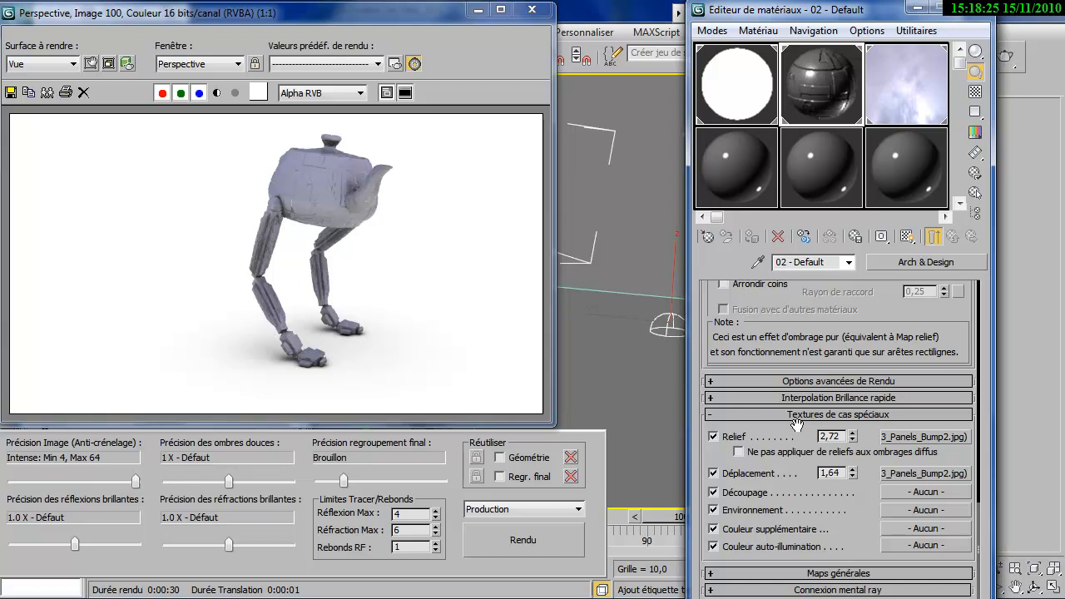
left_click(523, 539)
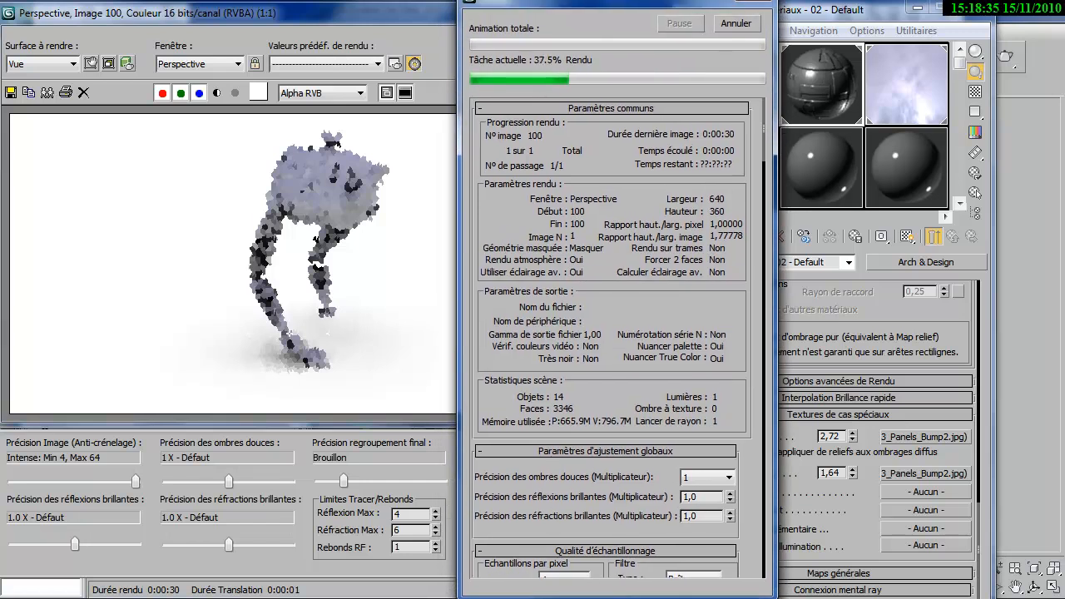
left_click(422, 22)
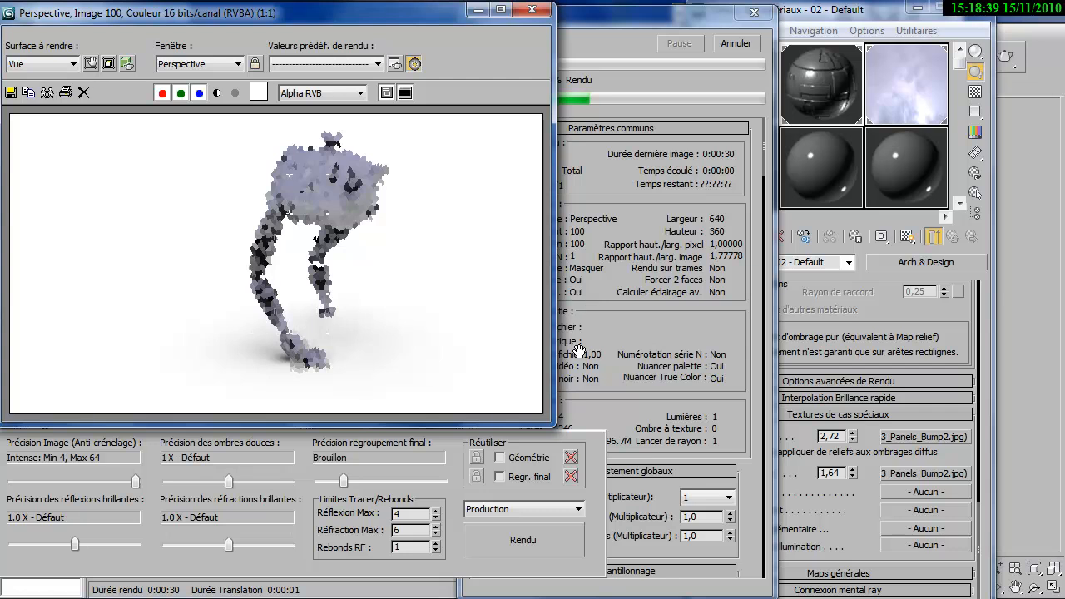